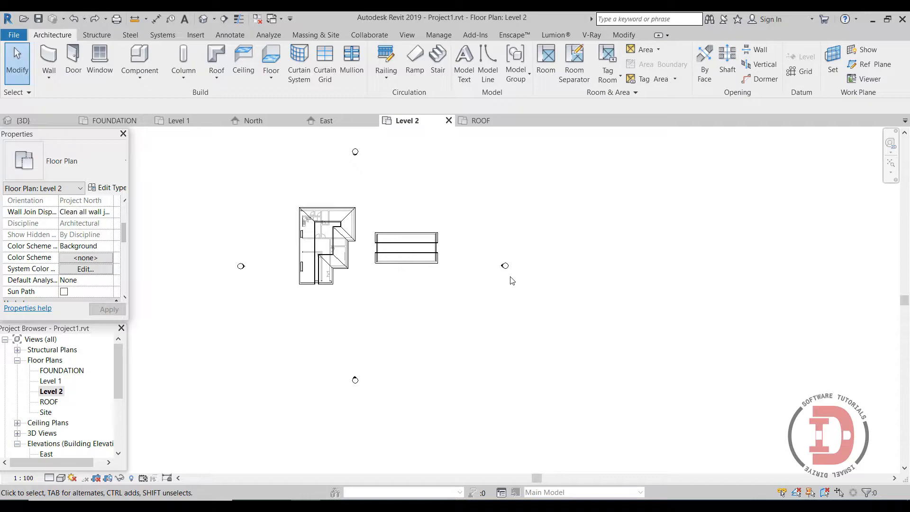
Step: Move the elevation marker on the plan's east side farther out from the buildings
scroll(507, 270, up, 5)
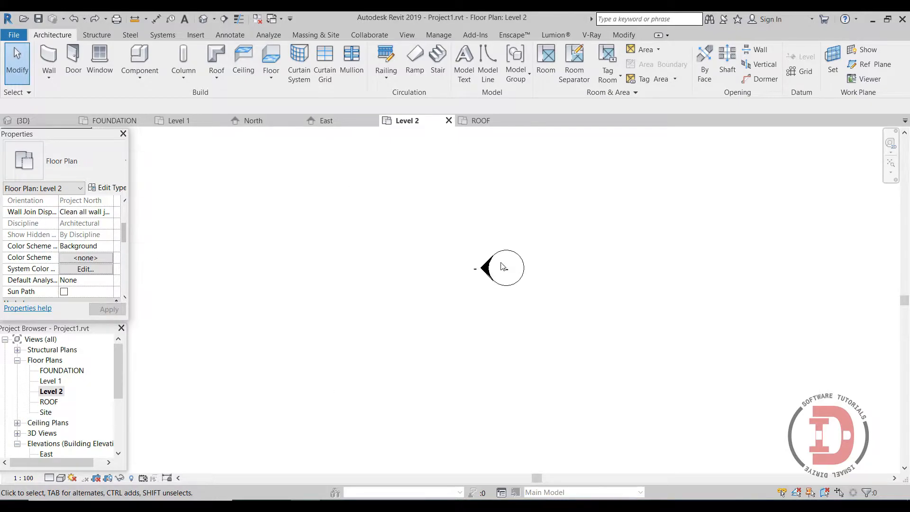
click(513, 251)
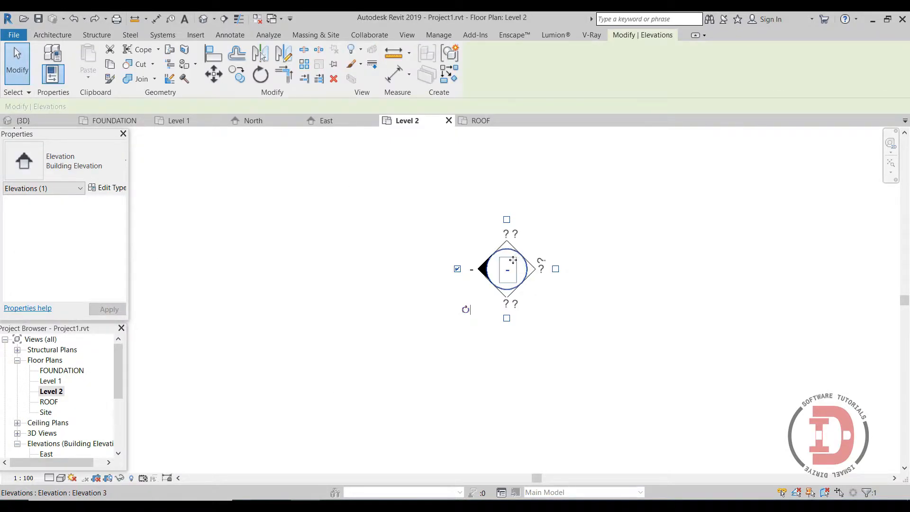
drag(534, 258, 790, 274)
click(355, 308)
scroll(314, 317, down, 3)
middle_drag(314, 317, 531, 329)
scroll(531, 329, down, 2)
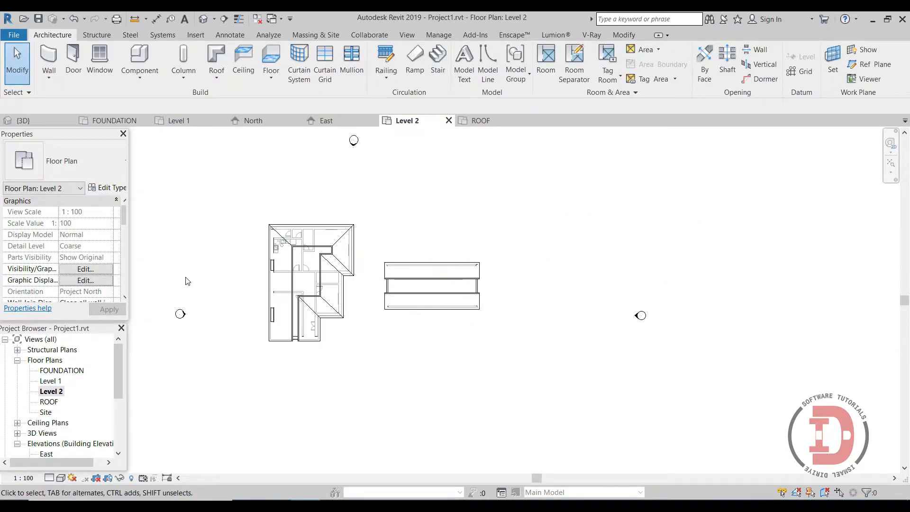
Step: On the Level 1 plan, draw a rectangle of INTERIOR WALL 200MM 2 walls, about 13.8 m by 5.8 m, southeast of the existing rectangular building
double_click(54, 382)
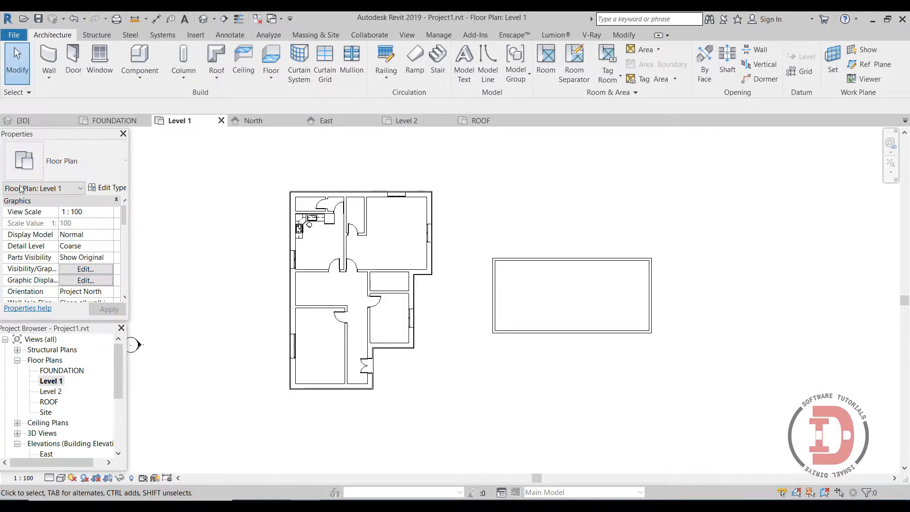
click(49, 59)
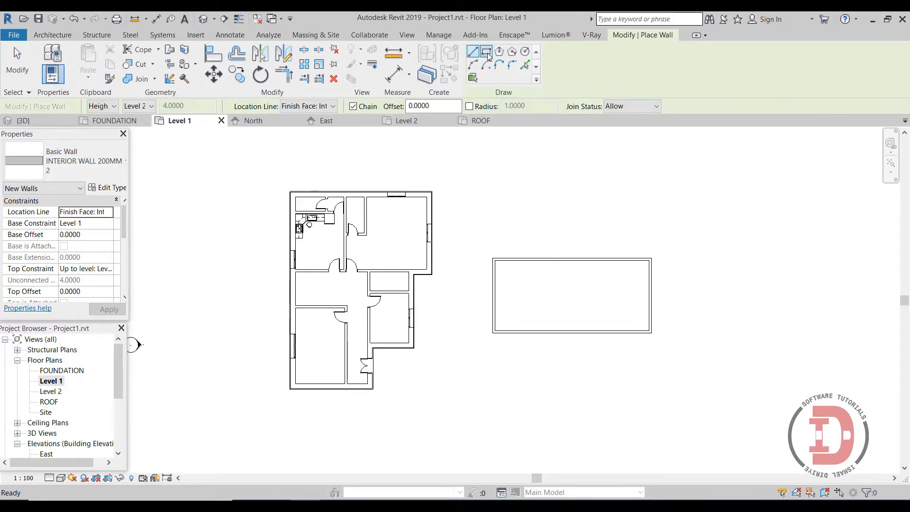
click(486, 53)
scroll(605, 266, down, 2)
middle_drag(605, 266, 558, 247)
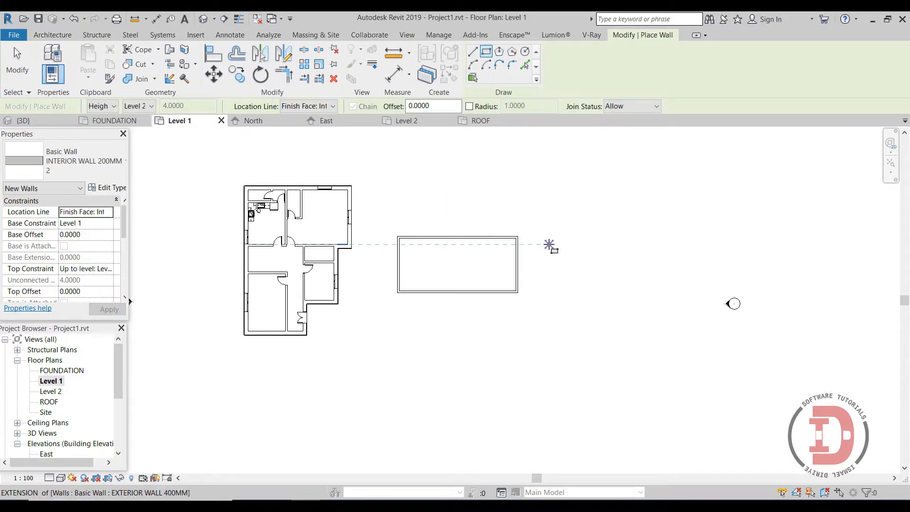
scroll(557, 342, down, 1)
middle_drag(559, 343, 568, 293)
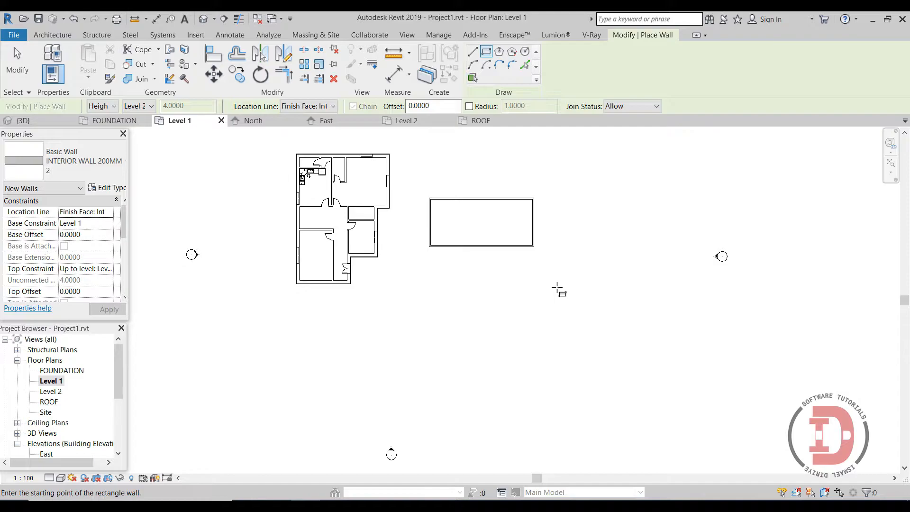
click(544, 279)
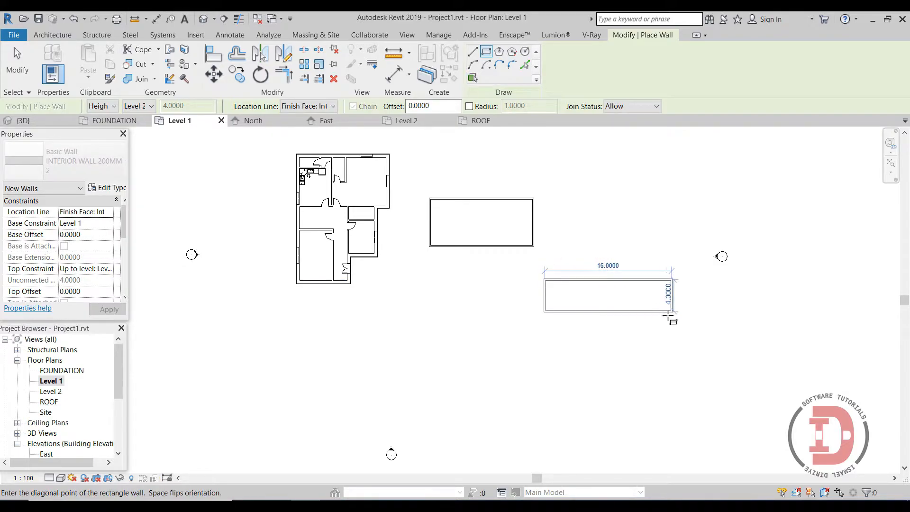
click(657, 326)
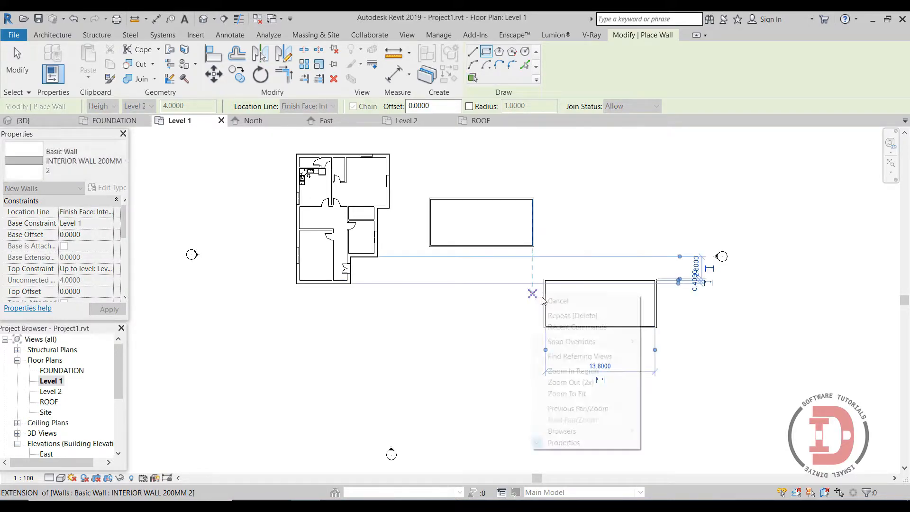
right_click(526, 275)
click(537, 280)
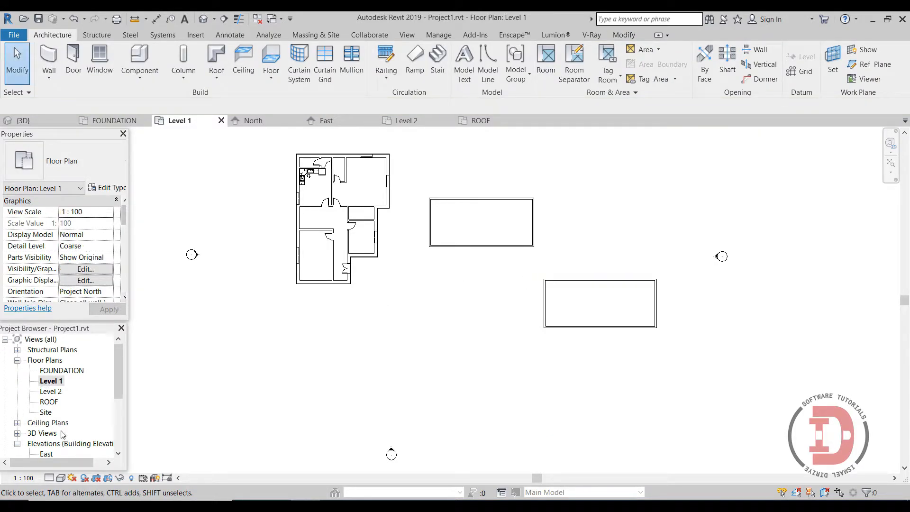
Step: Open the South elevation at the new rectangular building
scroll(58, 431, down, 1)
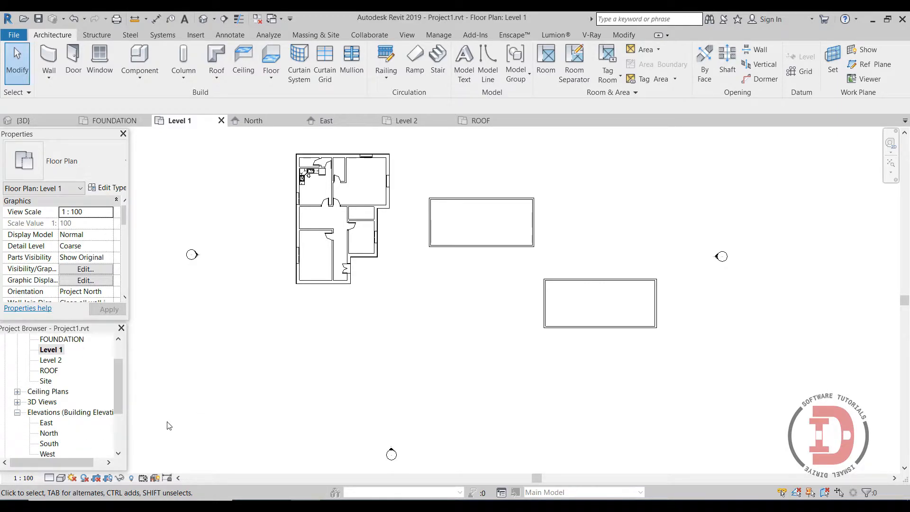
scroll(56, 449, down, 1)
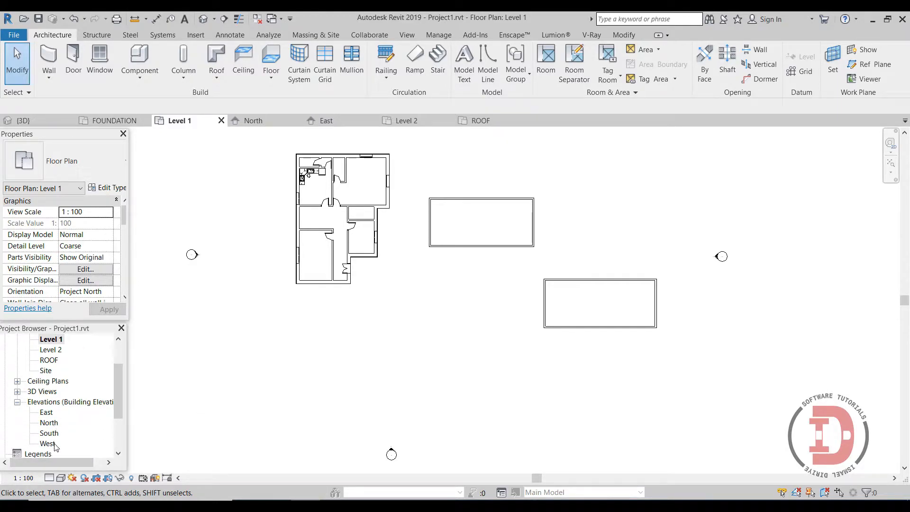
double_click(47, 444)
double_click(49, 432)
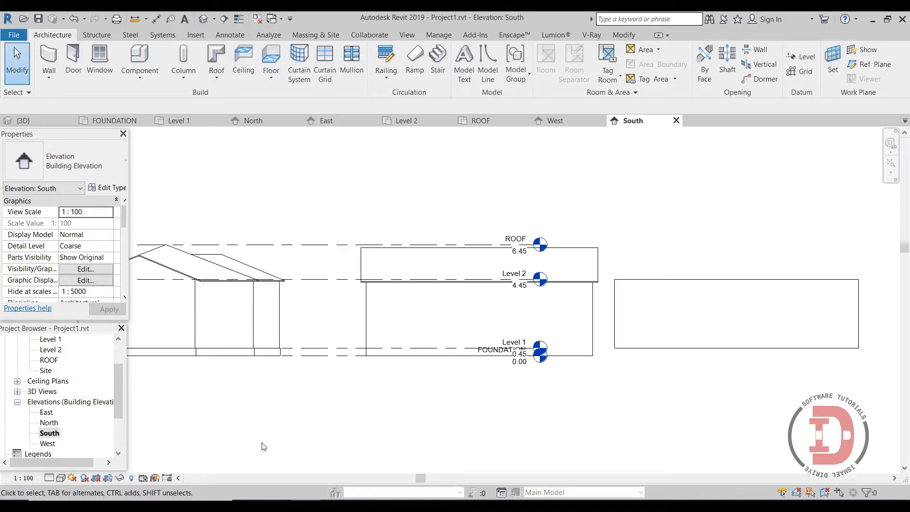
scroll(608, 368, down, 1)
middle_drag(667, 354, 500, 341)
scroll(497, 325, up, 3)
middle_drag(652, 362, 562, 339)
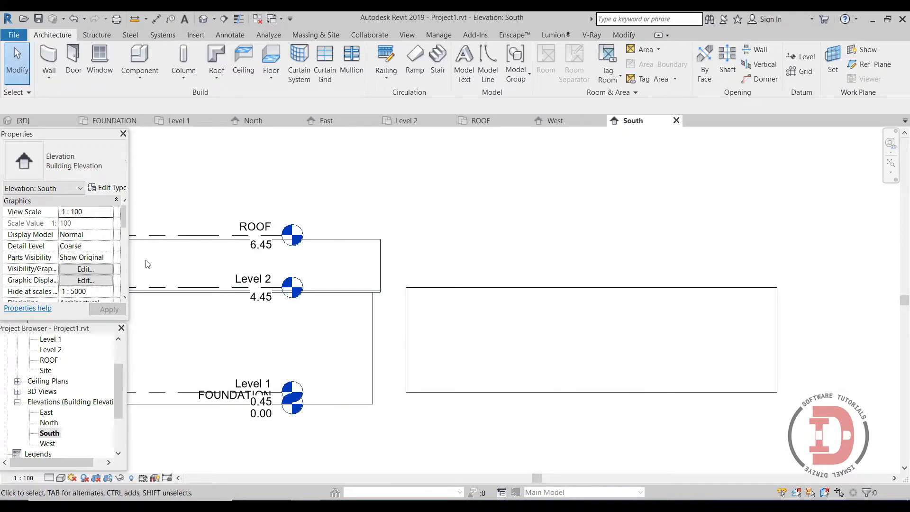
Step: Start a Roof by Extrusion on the new building's south wall plane, with reference level Level 2 and offset 0.3
click(224, 78)
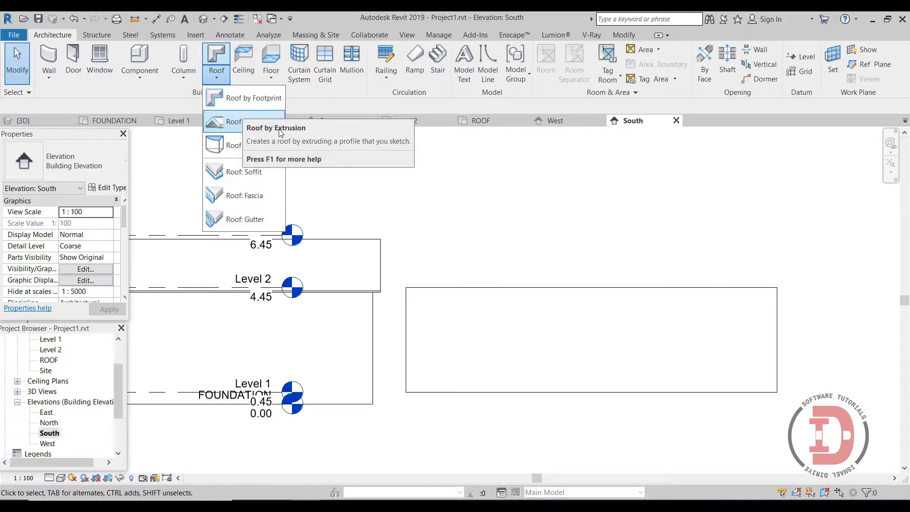
click(232, 124)
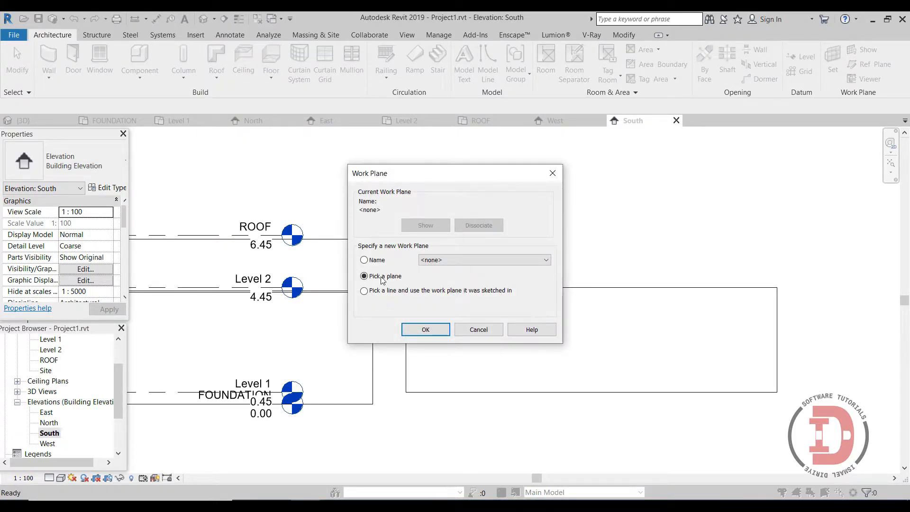
click(425, 330)
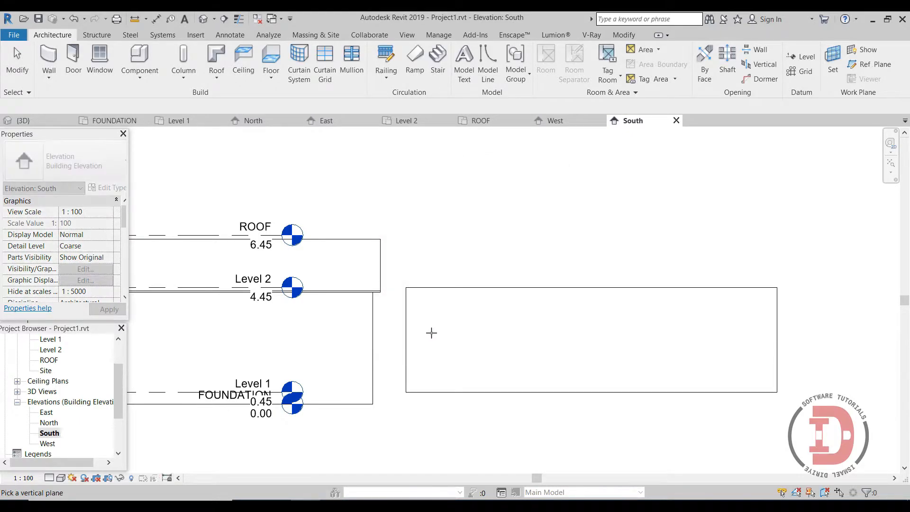
click(631, 287)
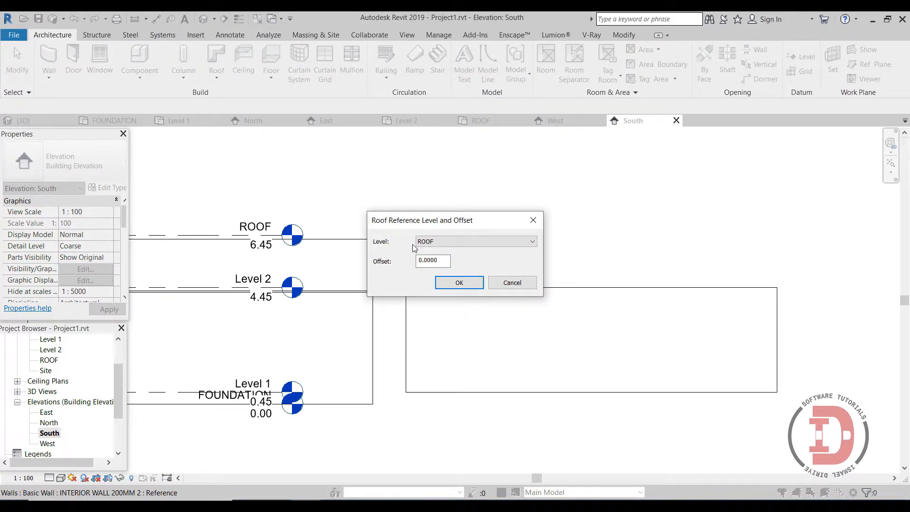
click(448, 242)
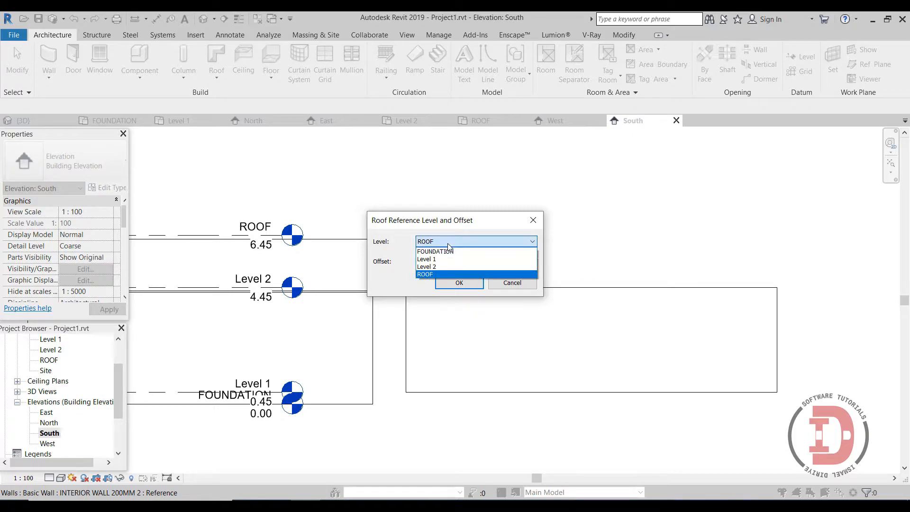
click(437, 267)
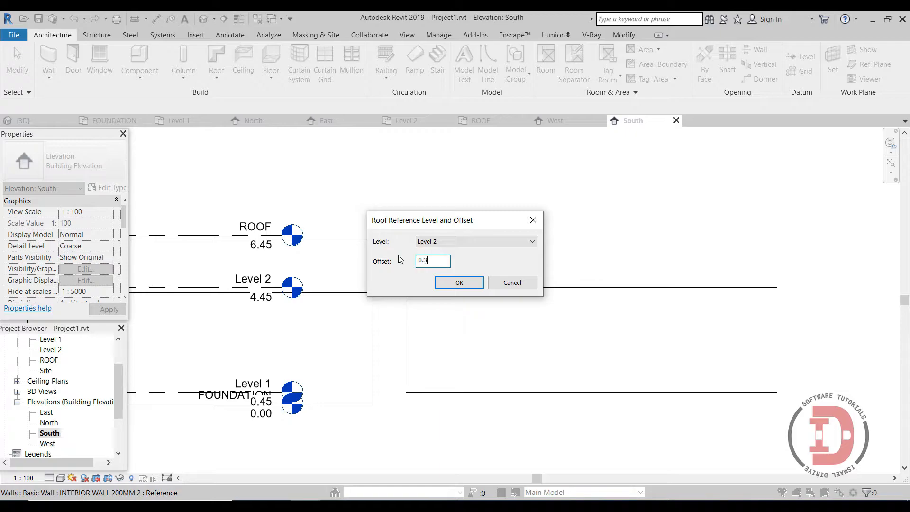
click(458, 283)
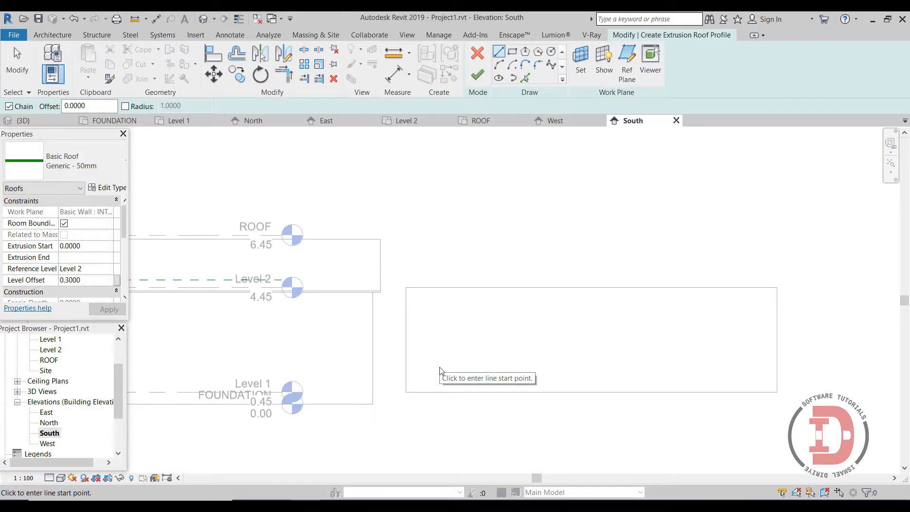
middle_drag(450, 329, 458, 391)
scroll(406, 339, up, 4)
click(399, 337)
scroll(614, 350, down, 4)
right_click(678, 240)
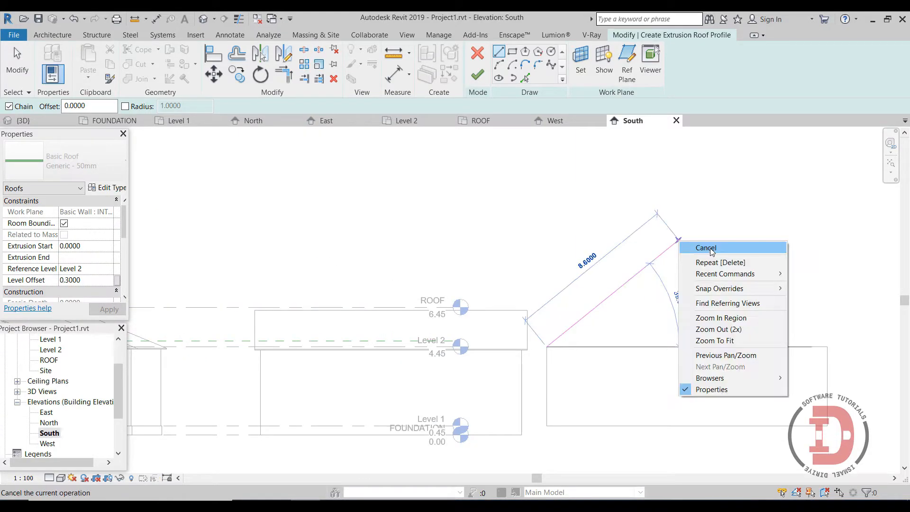
click(710, 248)
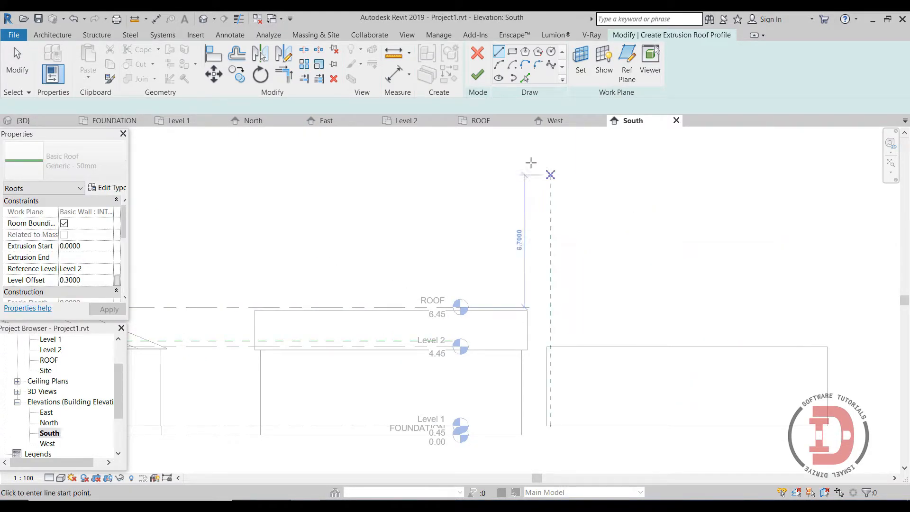
Step: Sketch an arc between the wall's two upper corners, peaking at the ROOF level with a radius of about 13.48 m, and finish the roof
click(499, 65)
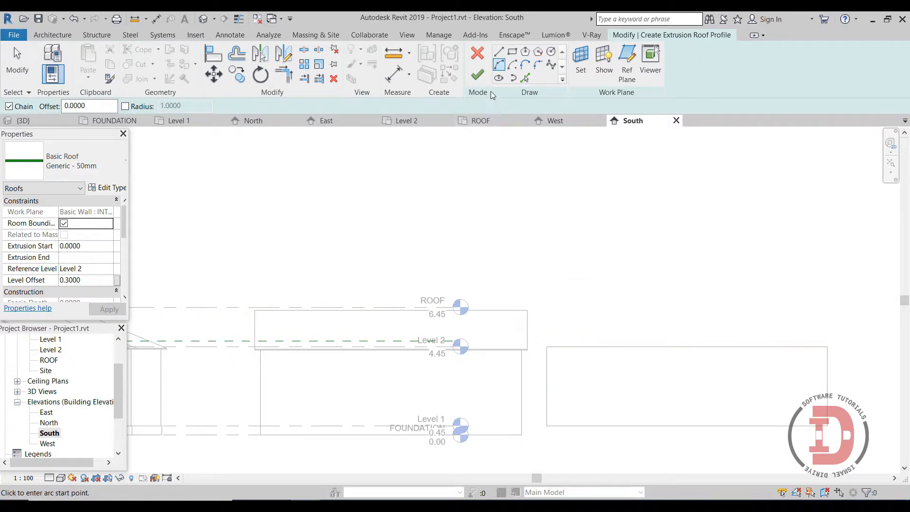
click(547, 347)
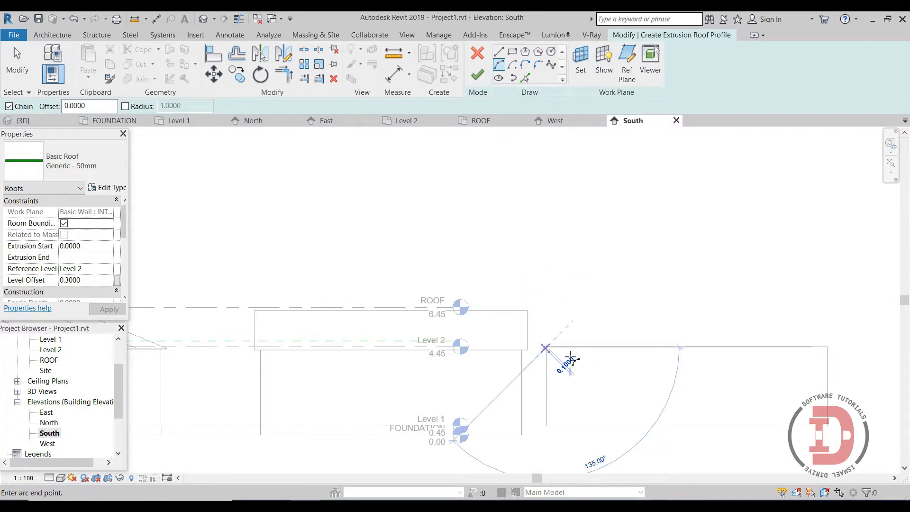
click(827, 347)
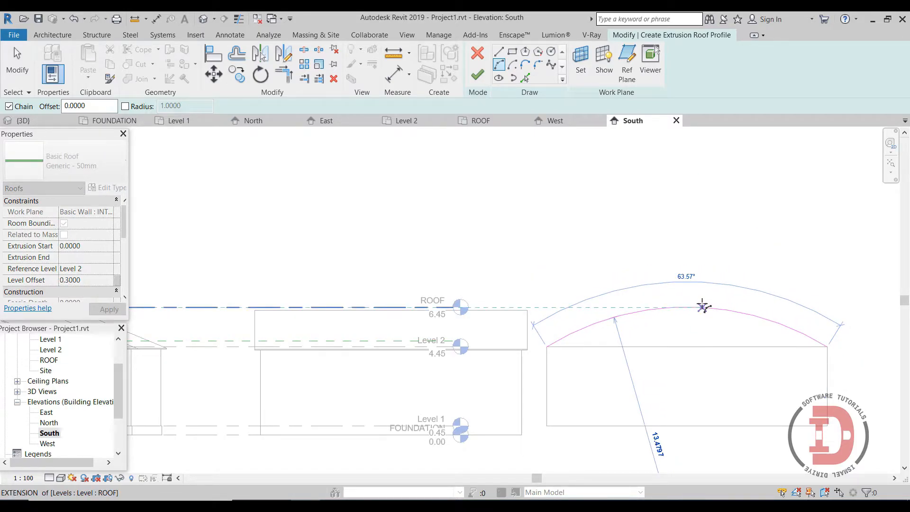
click(703, 307)
right_click(688, 284)
click(719, 298)
right_click(711, 264)
click(726, 270)
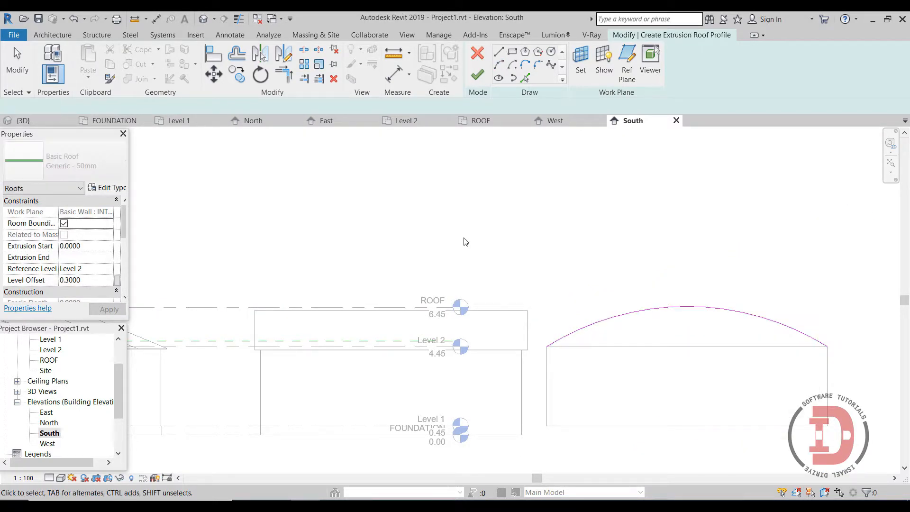
click(479, 79)
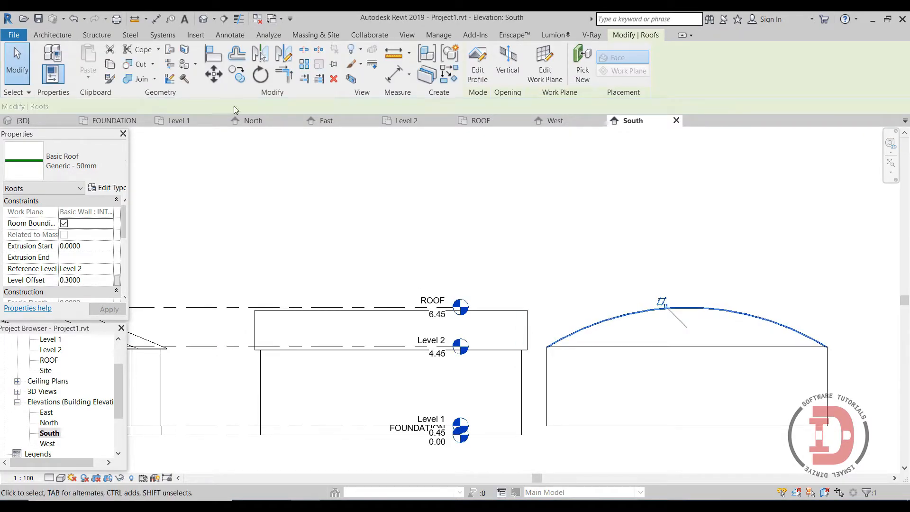
Step: In the 3D view, shorten the curved roof's extrusion so its overhanging end aligns with the building's back wall
click(203, 19)
key(Escape)
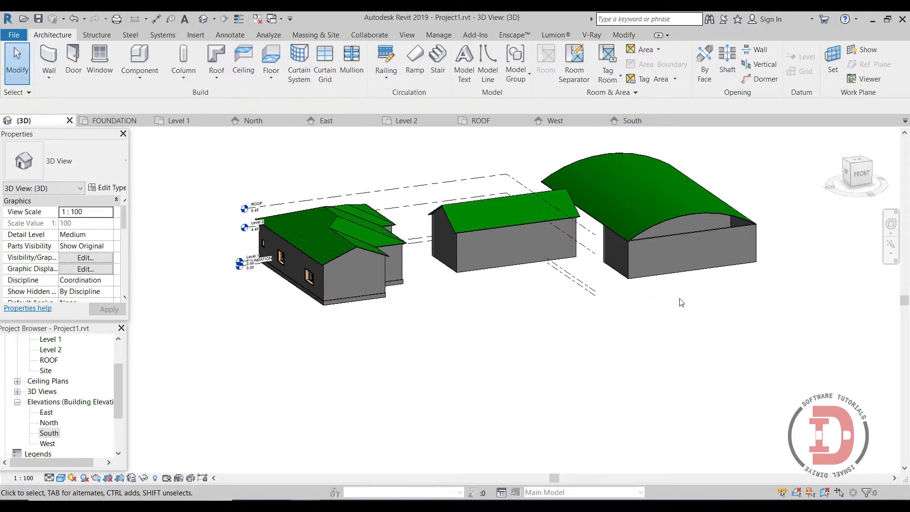
shift+middle_drag(749, 322, 631, 355)
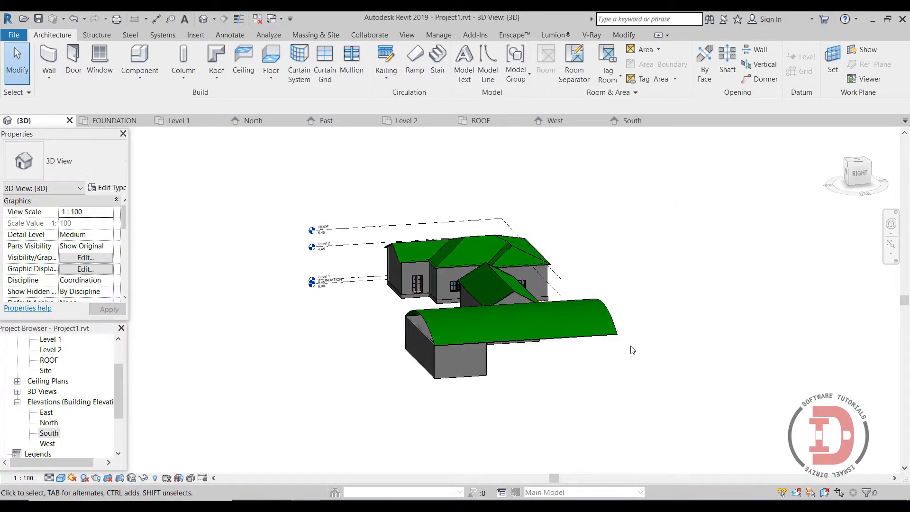
shift+middle_drag(547, 404, 611, 409)
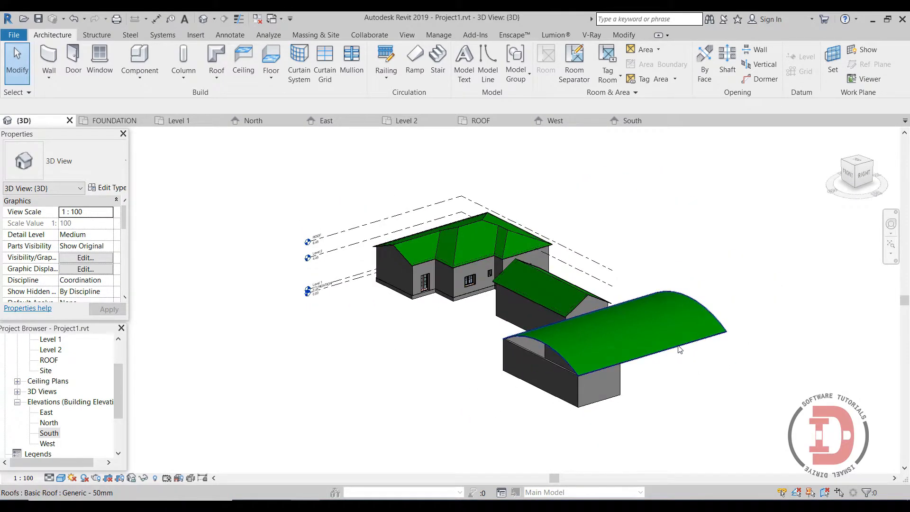
click(701, 307)
drag(696, 305, 585, 354)
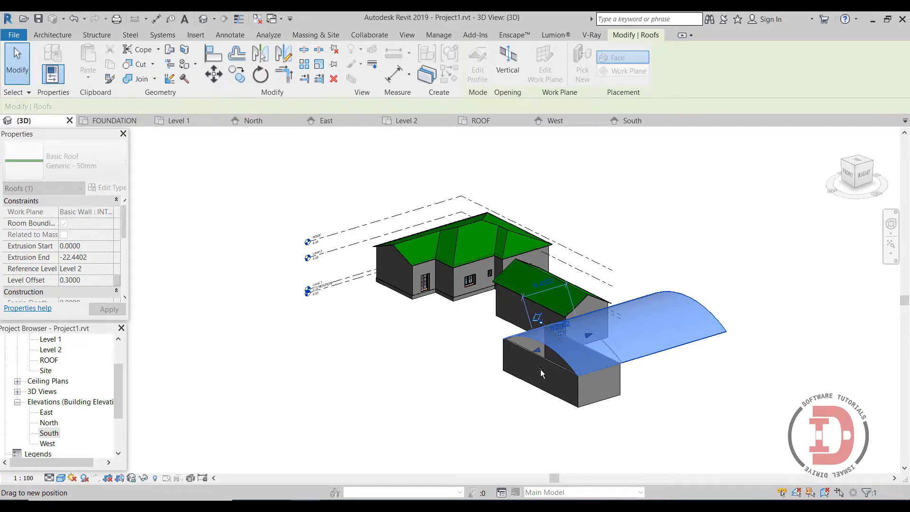
drag(541, 369, 540, 370)
click(502, 413)
Step: Attach the top of the third building's south wall to the curved roof
shift+middle_drag(524, 373, 659, 394)
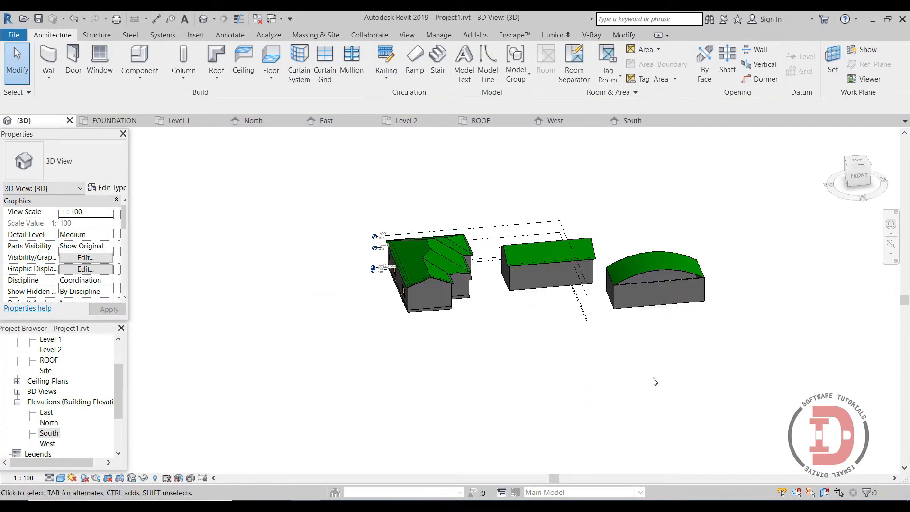
scroll(672, 289, up, 5)
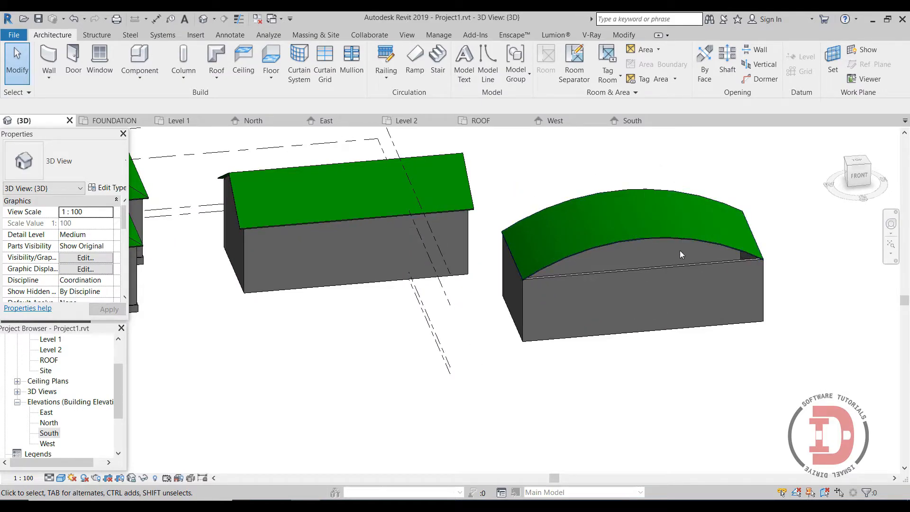
click(664, 271)
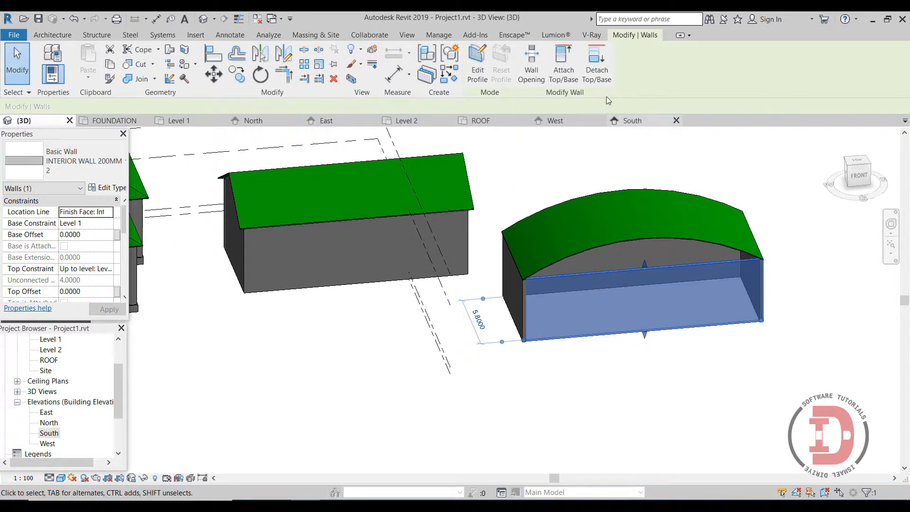
click(565, 67)
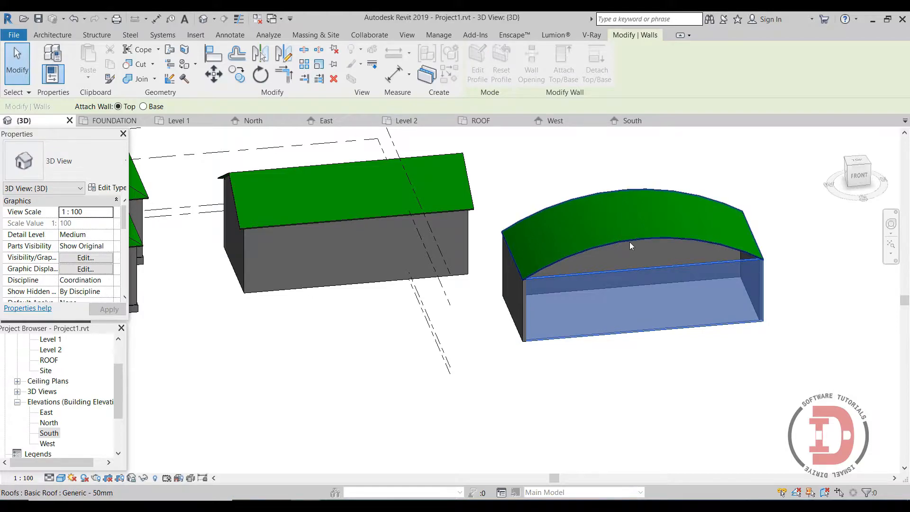
click(612, 255)
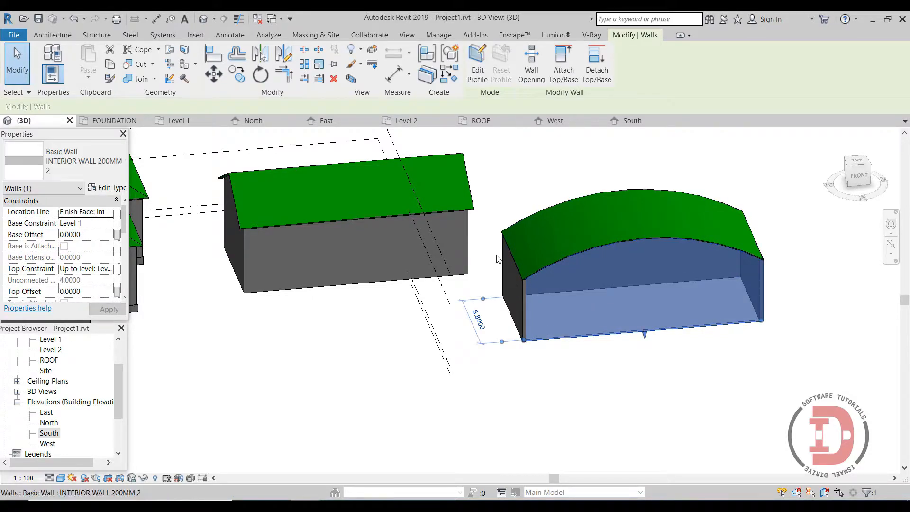
shift+middle_drag(507, 337, 556, 352)
key(Escape)
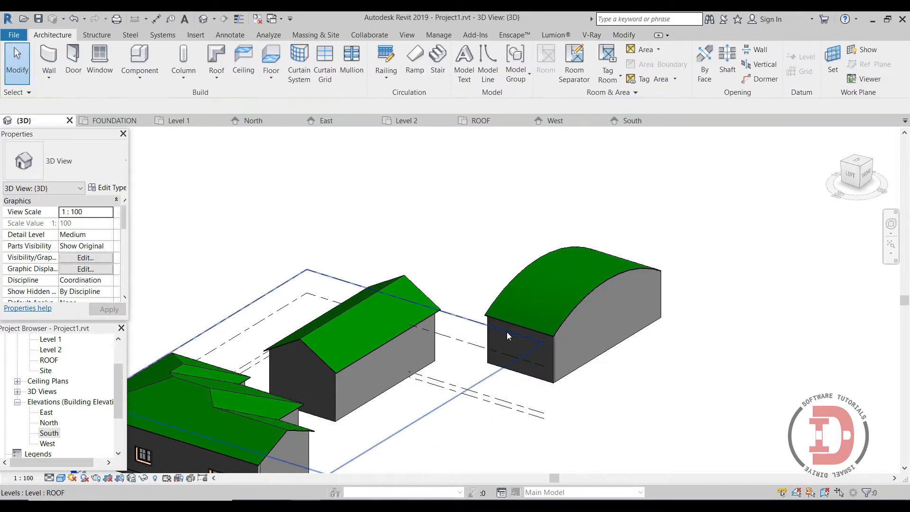
Step: Attach the top of the same building's west end wall to the curved roof
scroll(505, 330, up, 5)
click(533, 325)
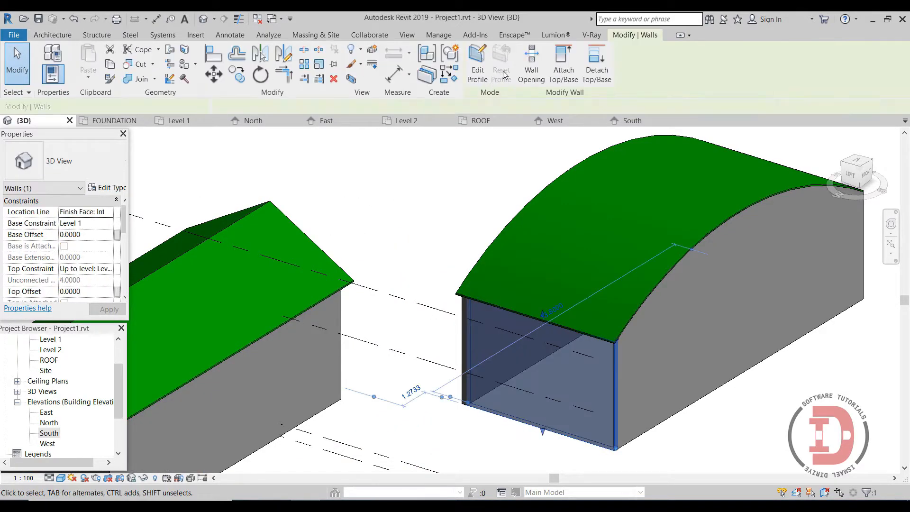
click(569, 74)
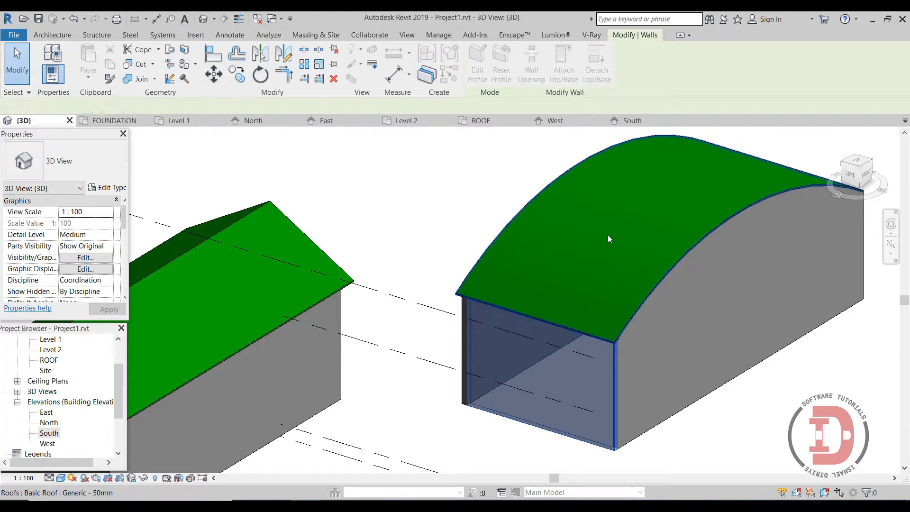
click(567, 212)
Step: Attach the top of the north wall, at the back of the building, to the curved roof
scroll(729, 327, down, 5)
shift+middle_drag(777, 368, 530, 393)
click(596, 362)
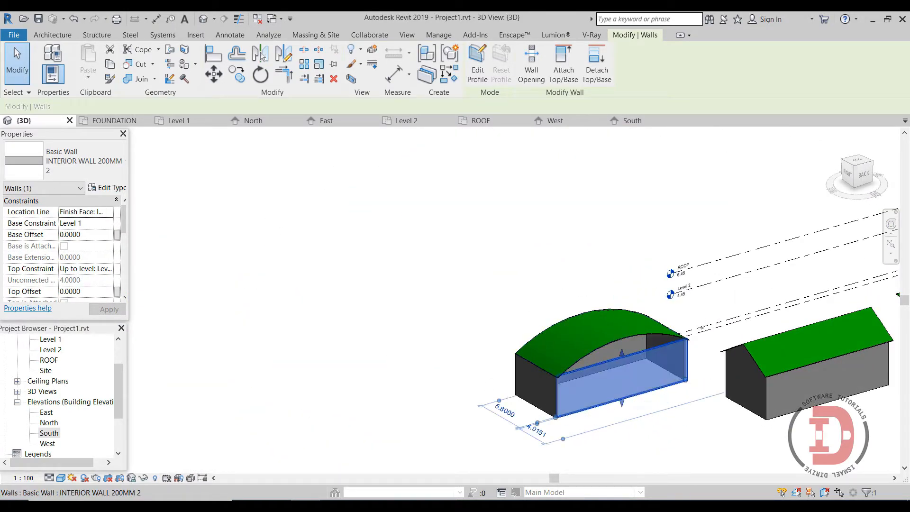
click(563, 61)
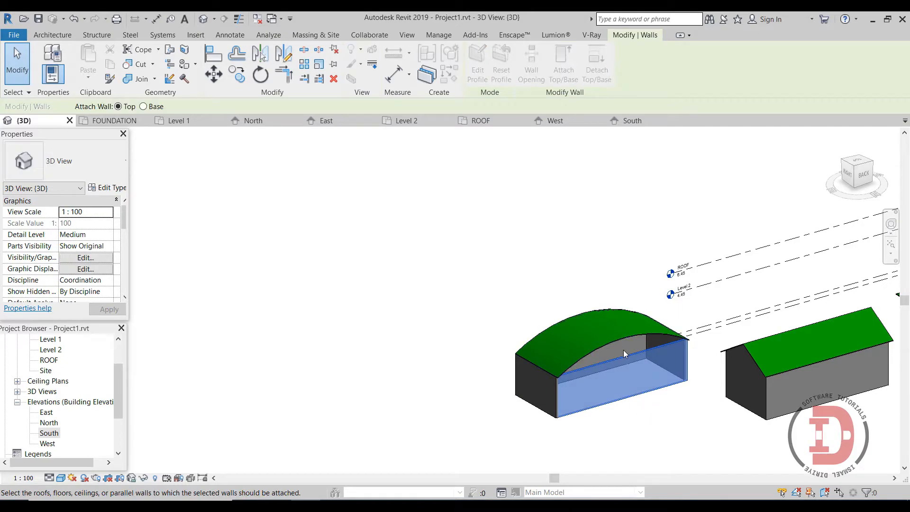
click(618, 337)
key(Escape)
key(Escape)
Step: Attach the top of the building's east end wall to the curved roof and clear the selection
shift+middle_drag(425, 320, 704, 374)
scroll(697, 378, up, 5)
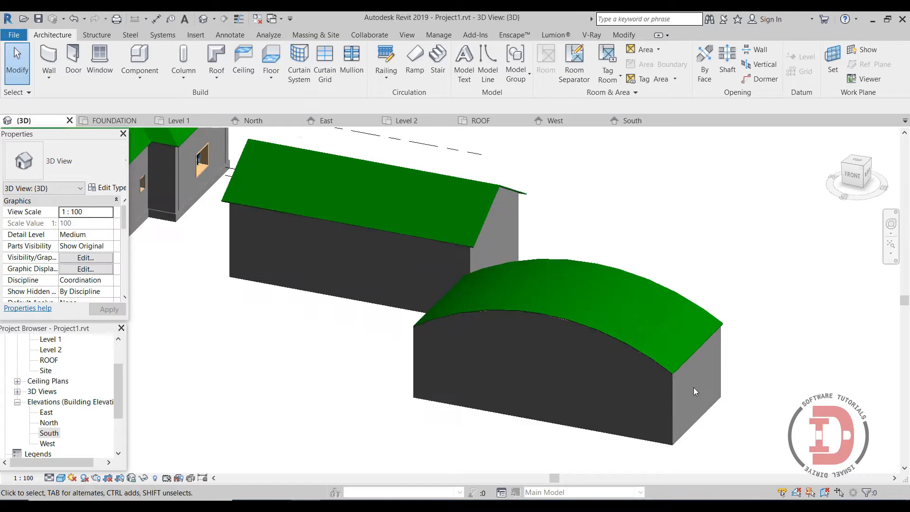
click(689, 368)
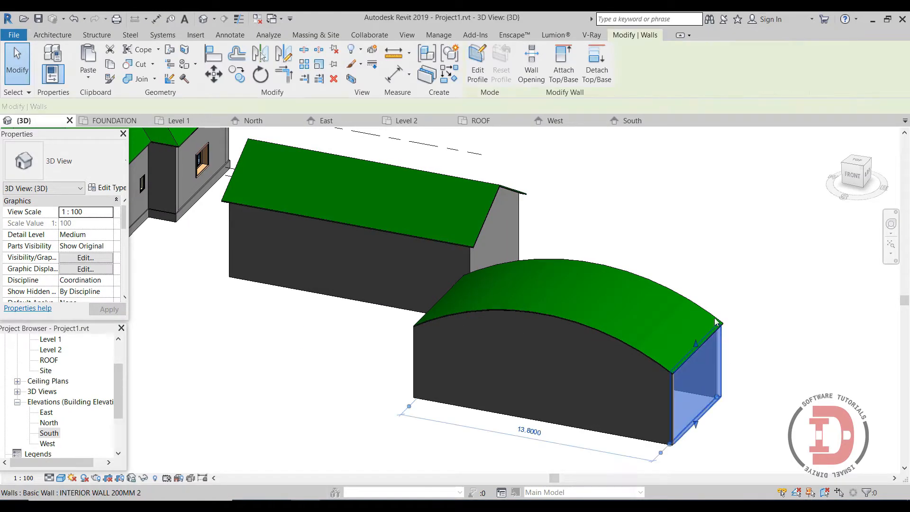
click(563, 62)
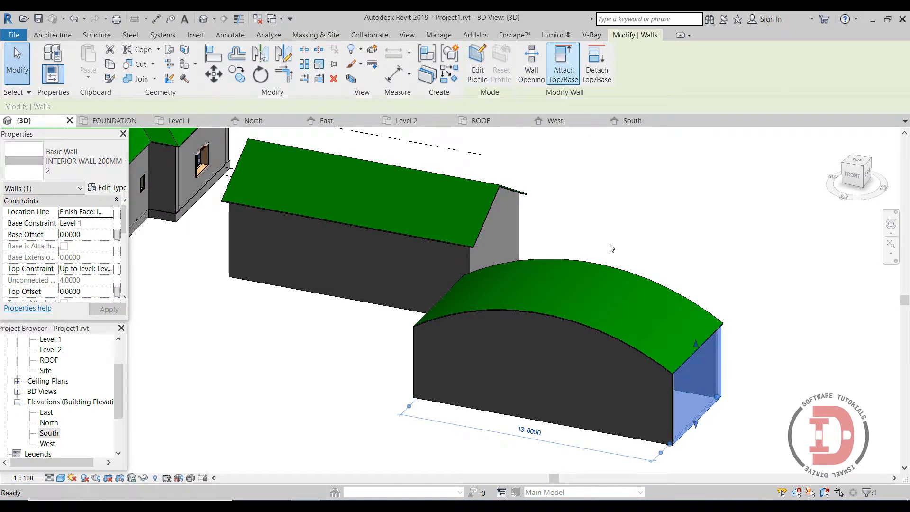
click(616, 337)
click(757, 374)
scroll(719, 406, down, 5)
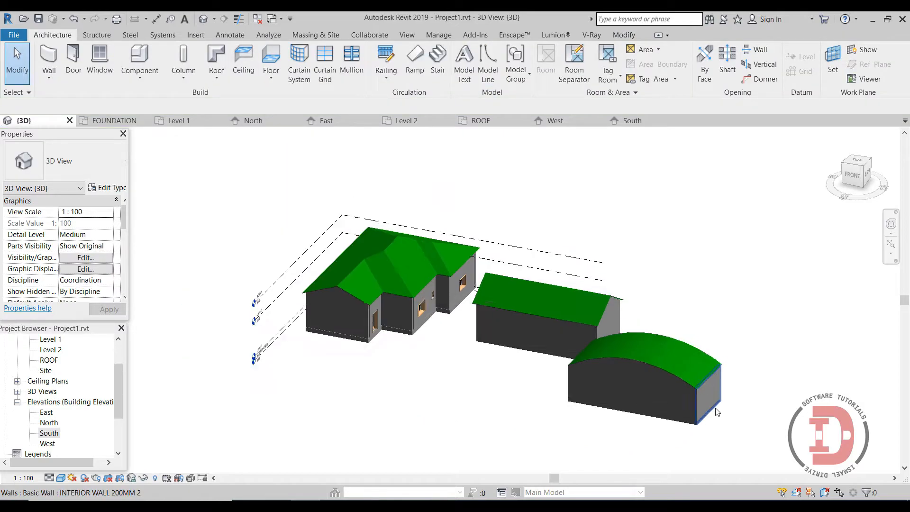
scroll(636, 382, down, 4)
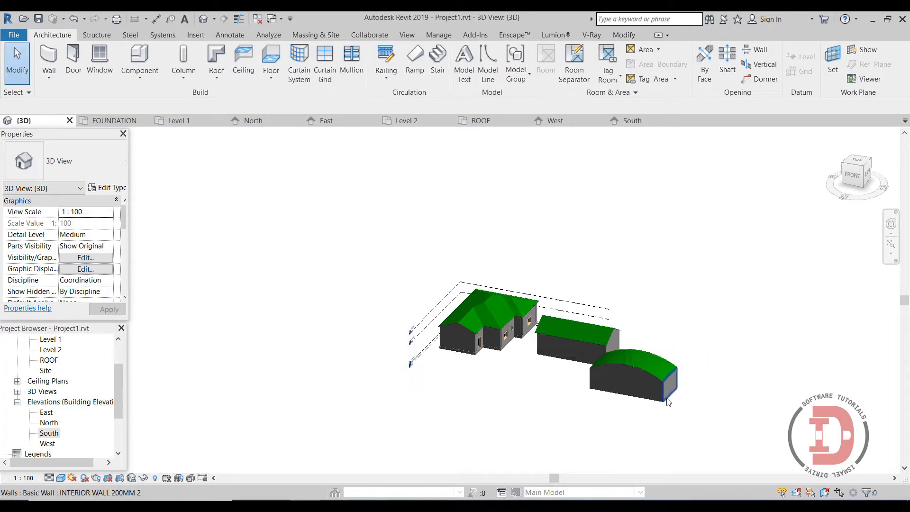
middle_drag(652, 412, 726, 391)
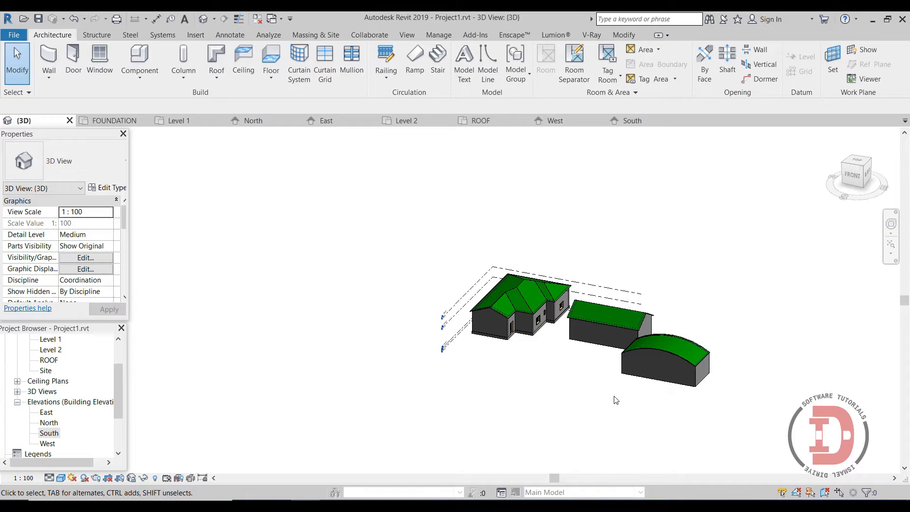
mouse_move(615, 394)
shift+middle_down()
mouse_move(673, 406)
mouse_move(621, 403)
shift+middle_up()
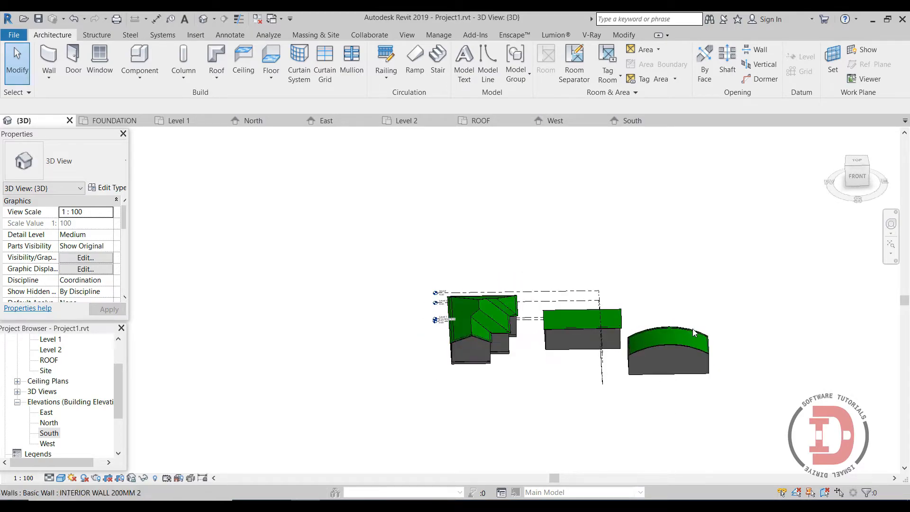
scroll(685, 331, up, 3)
scroll(248, 366, up, 2)
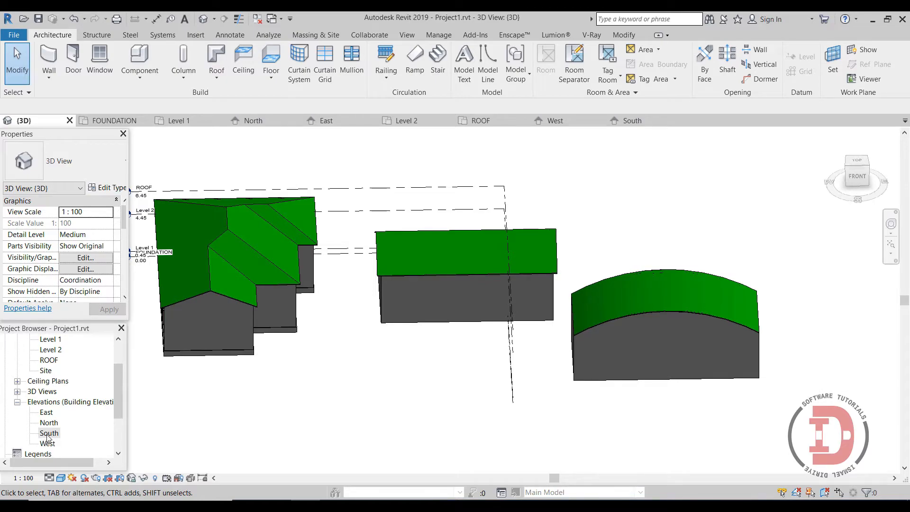
Step: In the Level 1 floor plan, move the east elevation marker farther east of the buildings and save the project
double_click(50, 339)
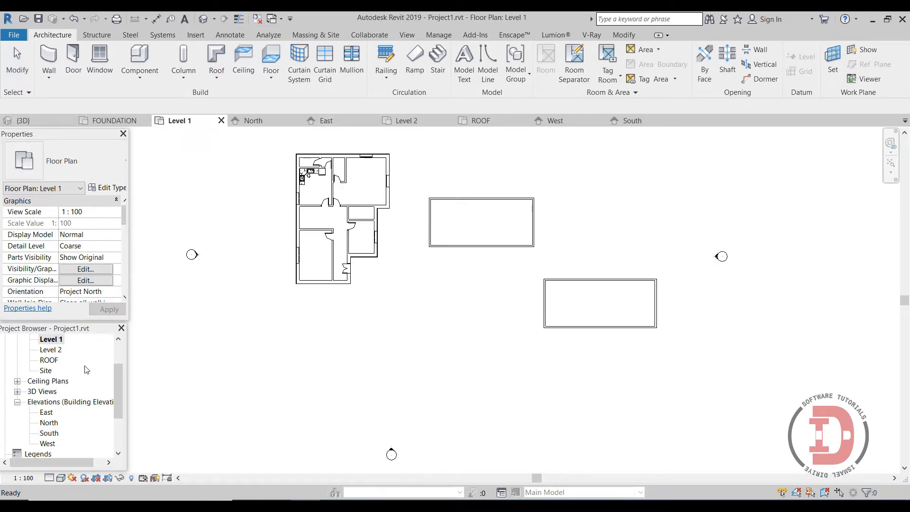
scroll(707, 370, down, 3)
middle_drag(722, 367, 643, 364)
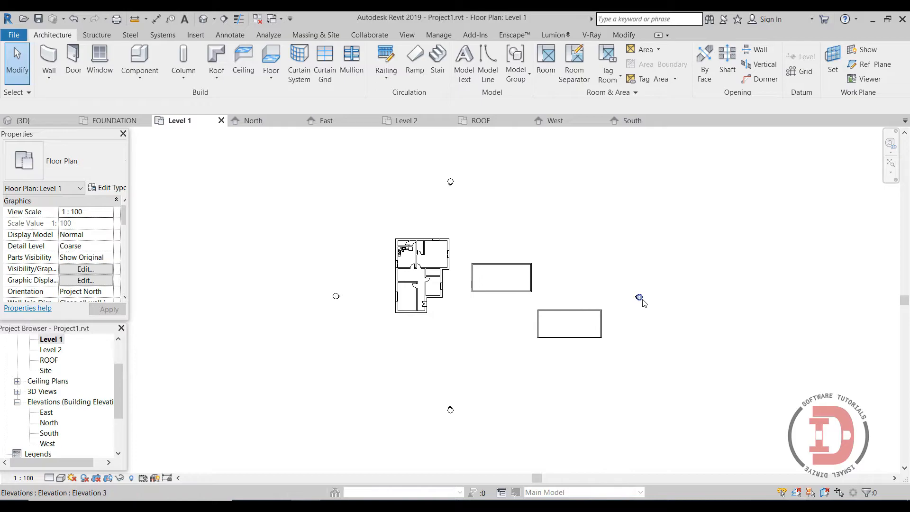
click(639, 298)
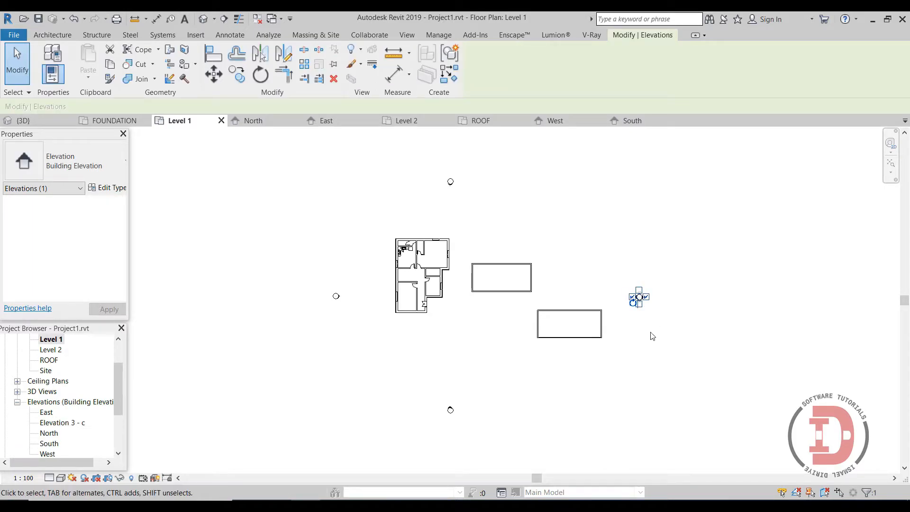
click(674, 336)
click(638, 298)
scroll(644, 294, up, 5)
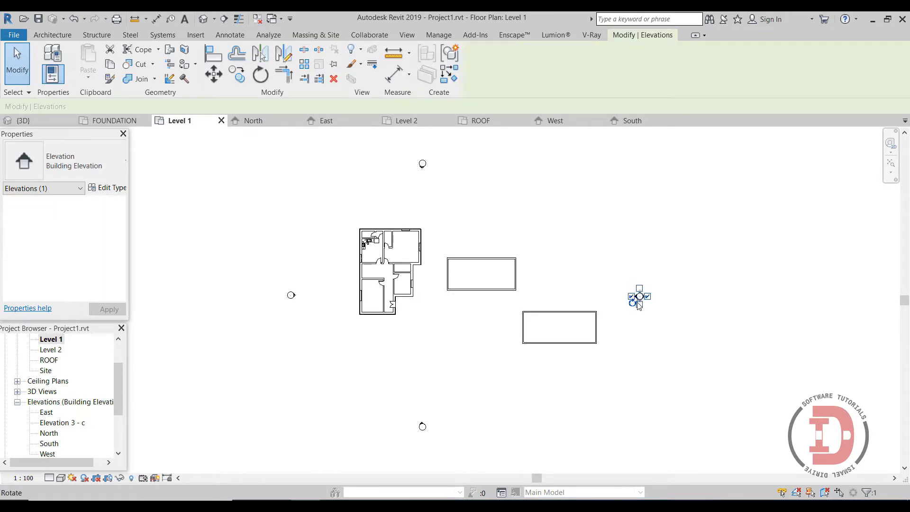
mouse_move(644, 292)
mouse_down()
mouse_move(747, 308)
mouse_move(822, 299)
mouse_up()
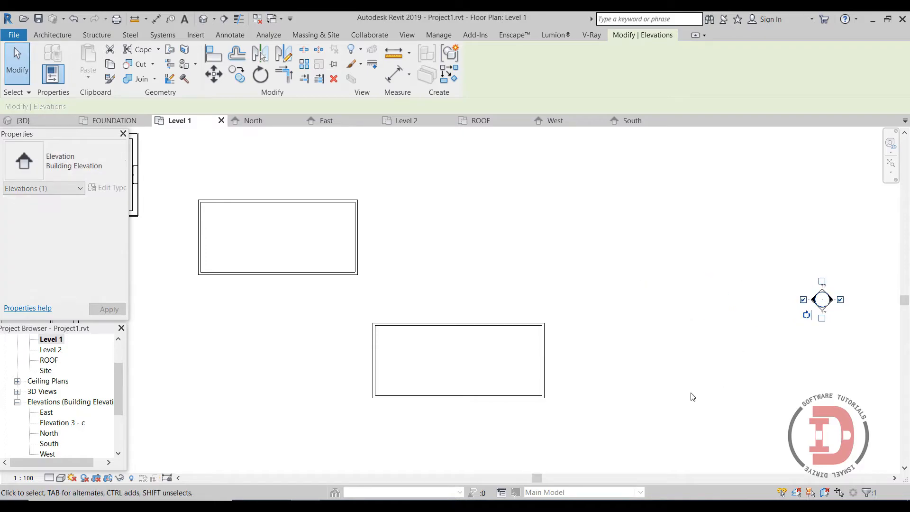
click(299, 343)
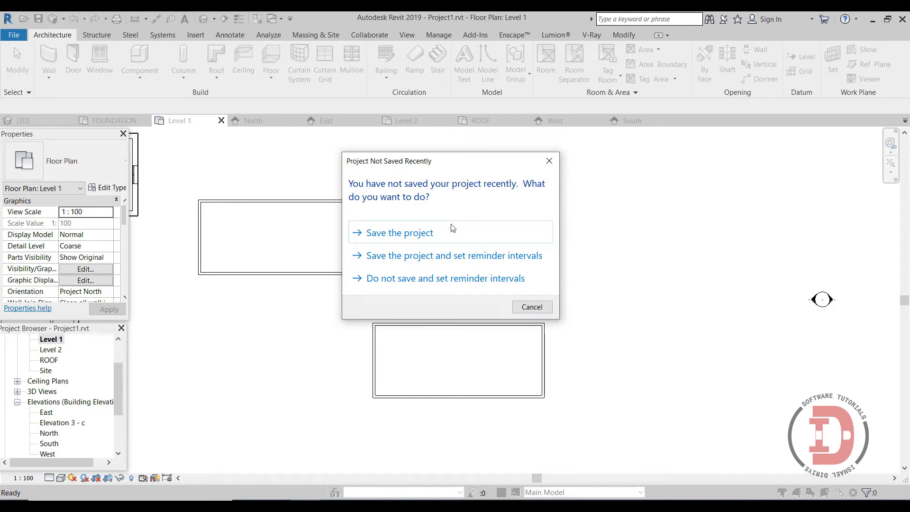
click(447, 233)
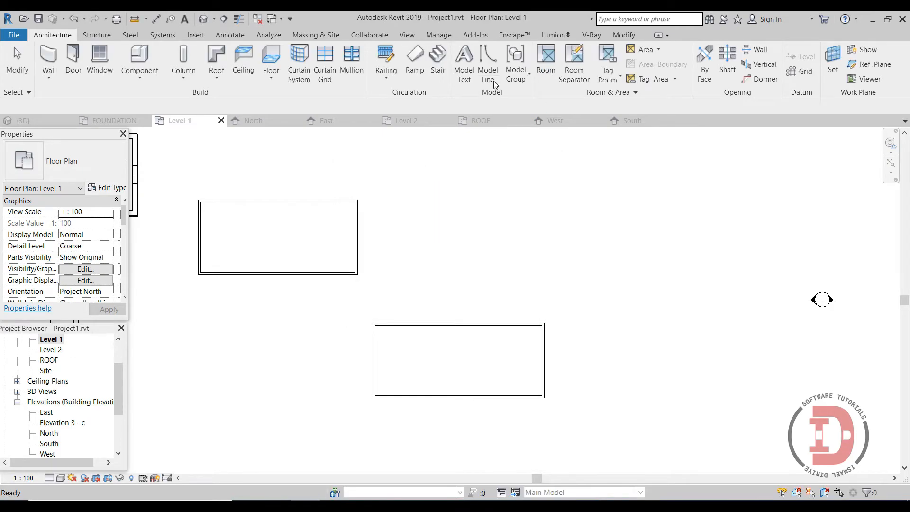
Step: Draw a rectangle of INTERIOR WALL 200MM 2 walls, about 12.3 by 4 m, northeast of the curved-roof building and end the Wall command
key(w)
key(a)
click(487, 52)
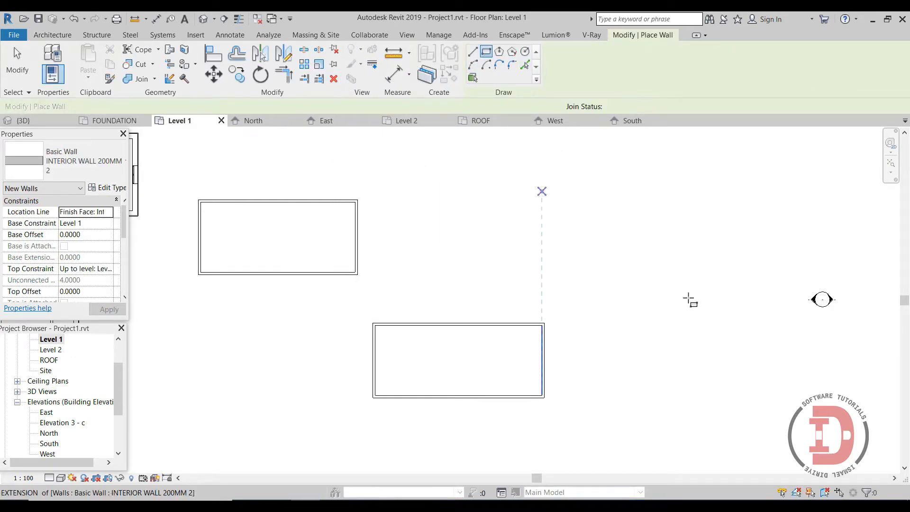
click(578, 248)
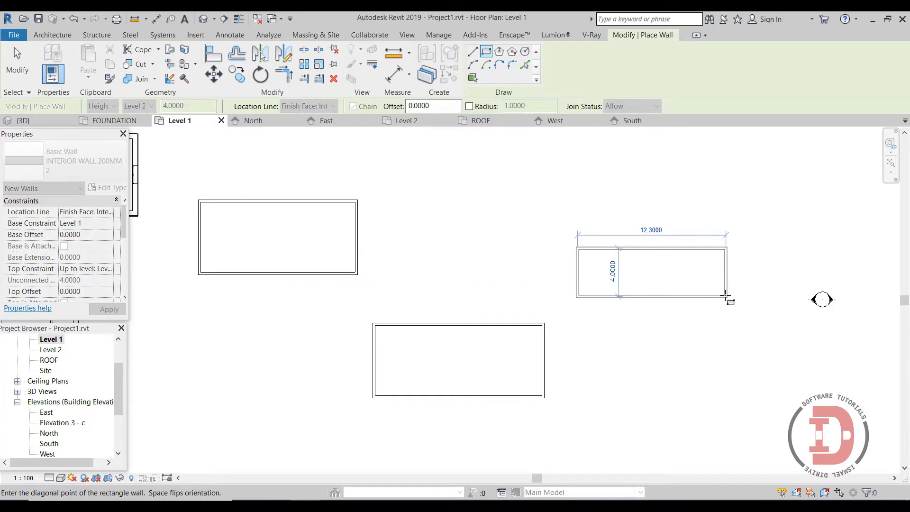
click(726, 297)
right_click(476, 174)
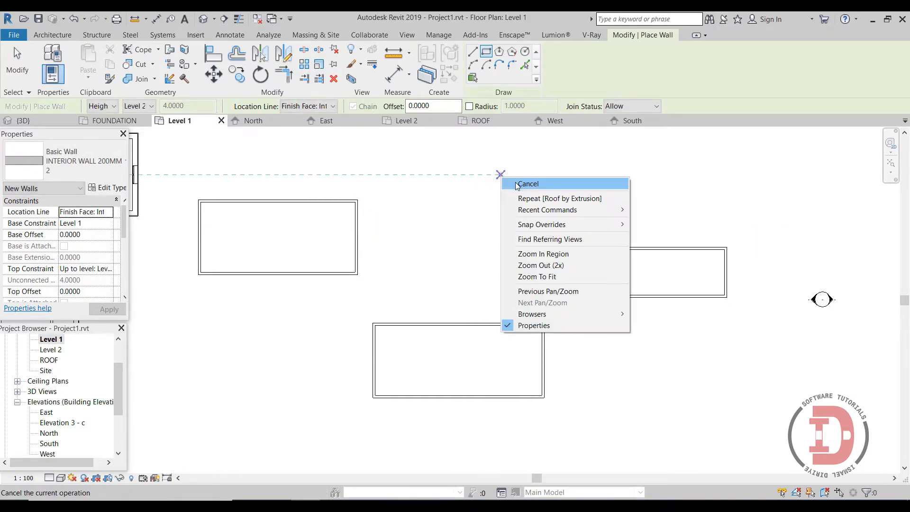
click(501, 181)
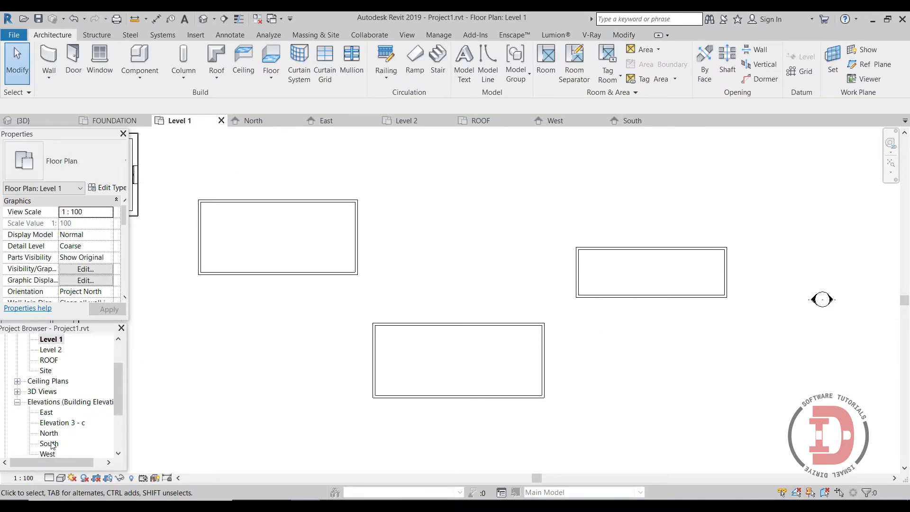
Step: Open the North elevation and examine the row of buildings
scroll(53, 438, down, 1)
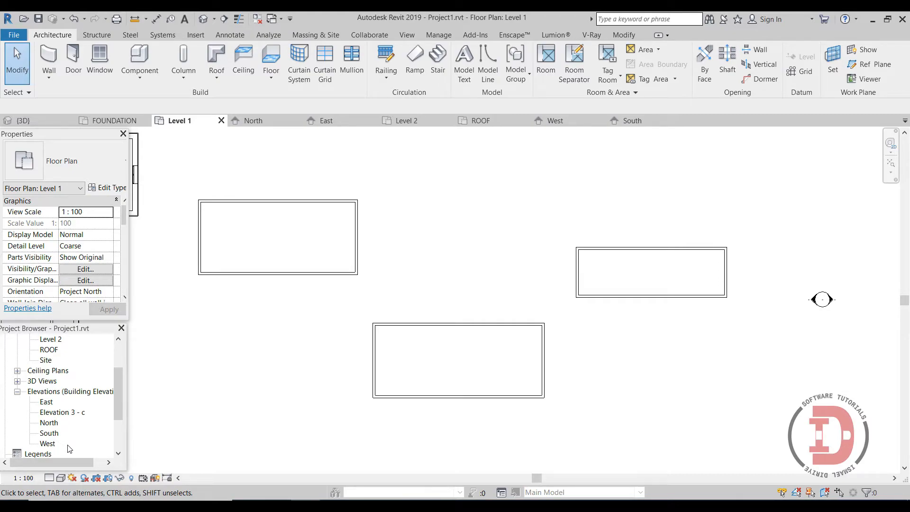
scroll(71, 443, down, 1)
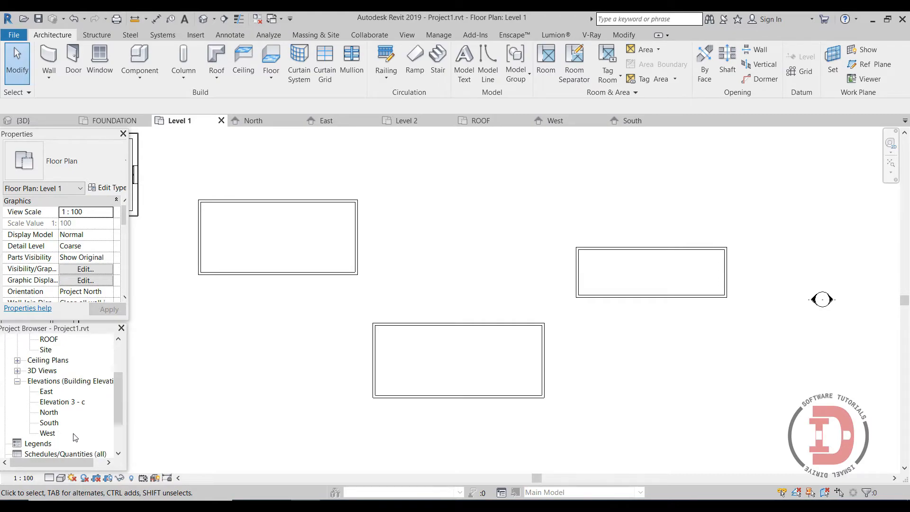
double_click(49, 413)
scroll(534, 376, down, 3)
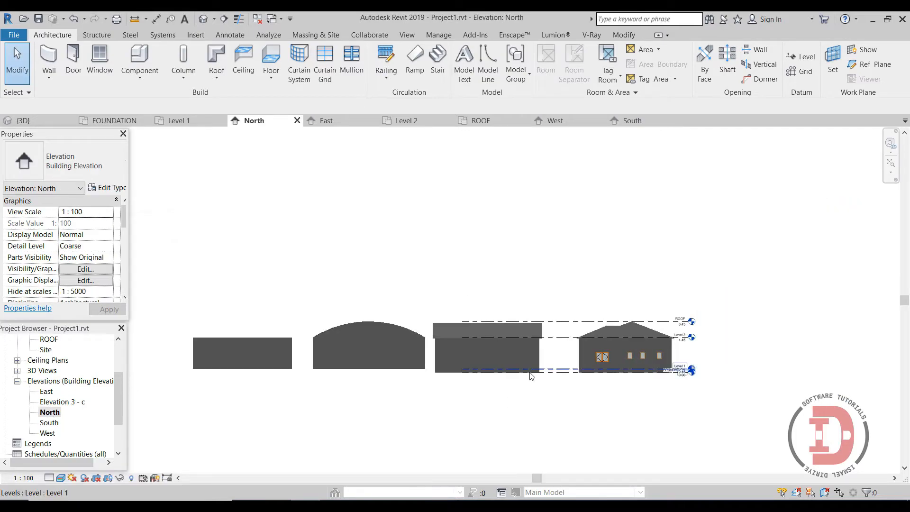
middle_drag(331, 396, 430, 414)
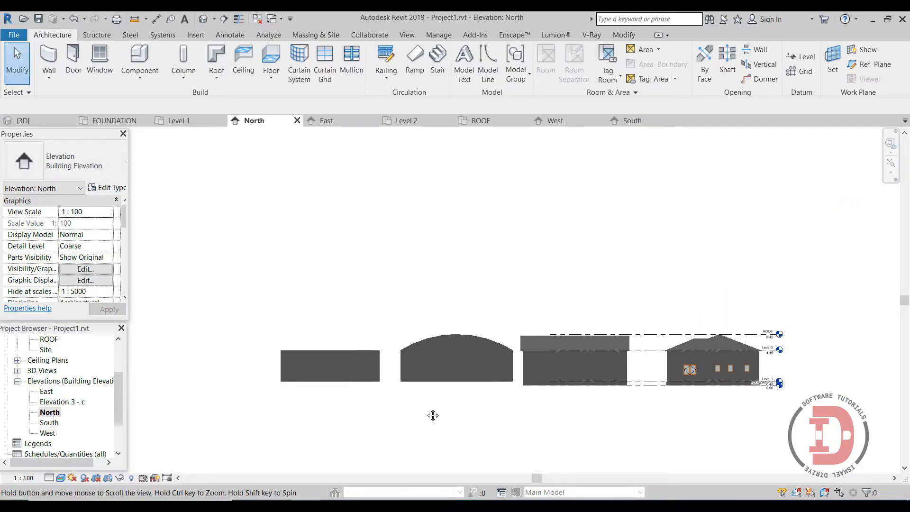
Step: Open the South elevation toward the newly drawn rectangular building
click(51, 424)
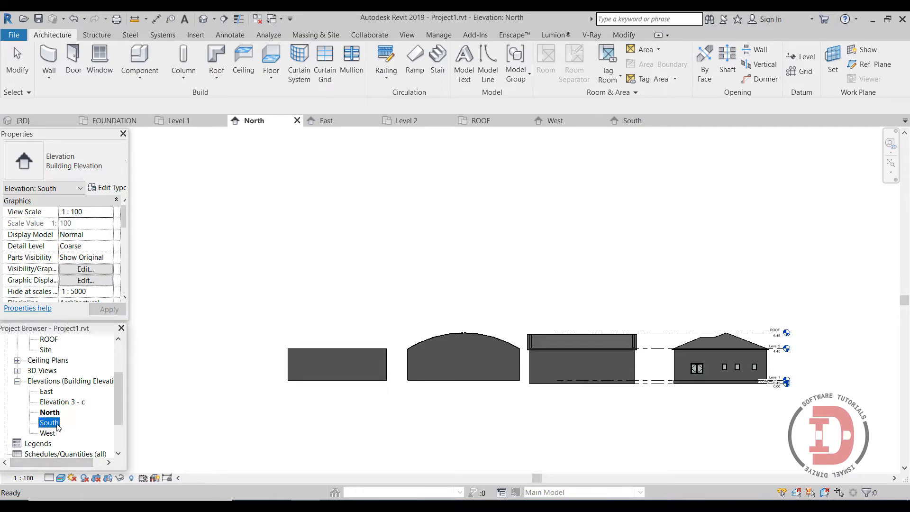
double_click(55, 424)
scroll(761, 396, down, 4)
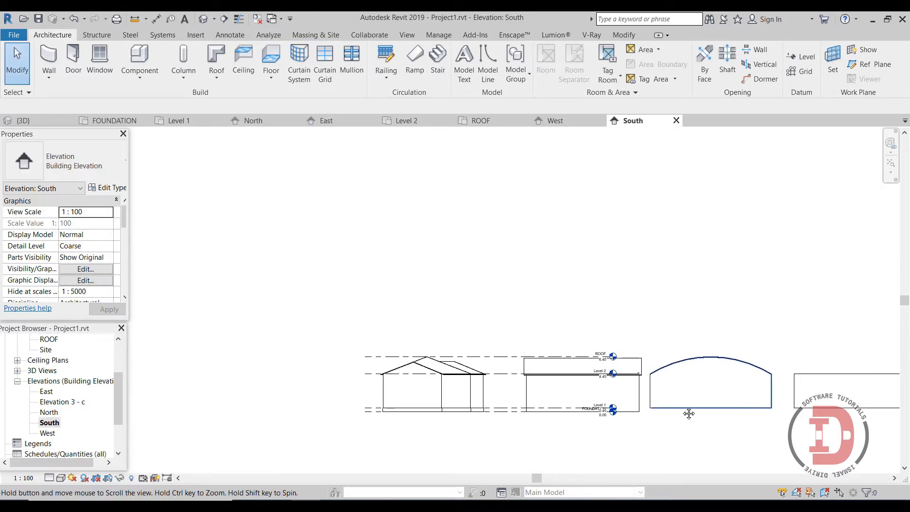
Step: Start a roof by extrusion with the south wall face of the new rectangular building picked as the work plane
middle_drag(728, 414, 554, 384)
scroll(609, 359, up, 3)
middle_drag(729, 367, 688, 351)
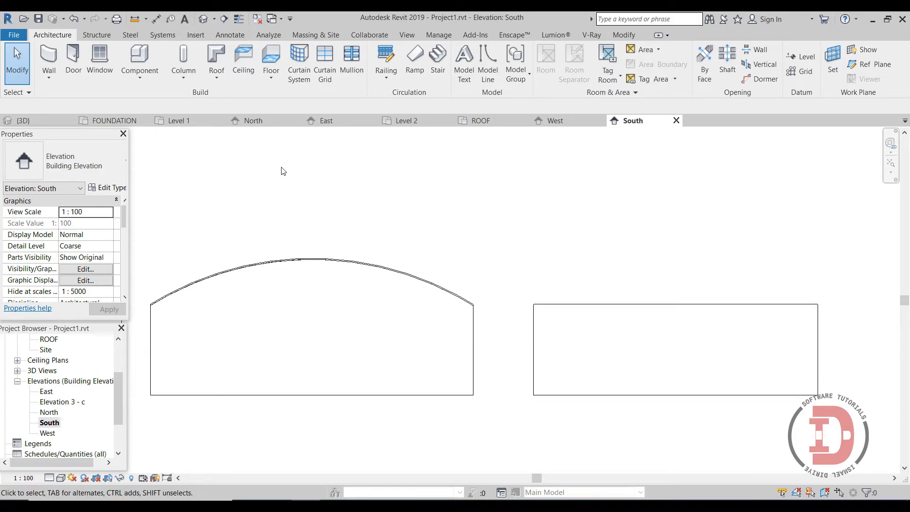
click(140, 75)
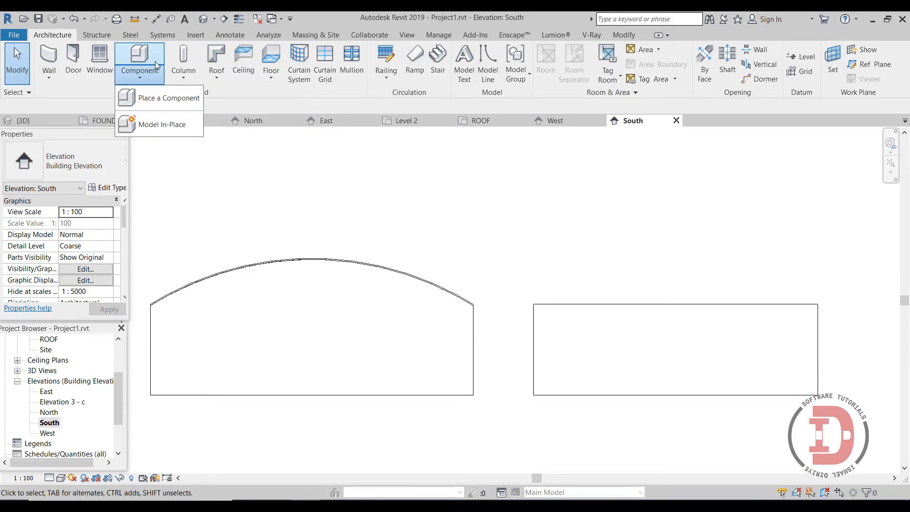
click(222, 68)
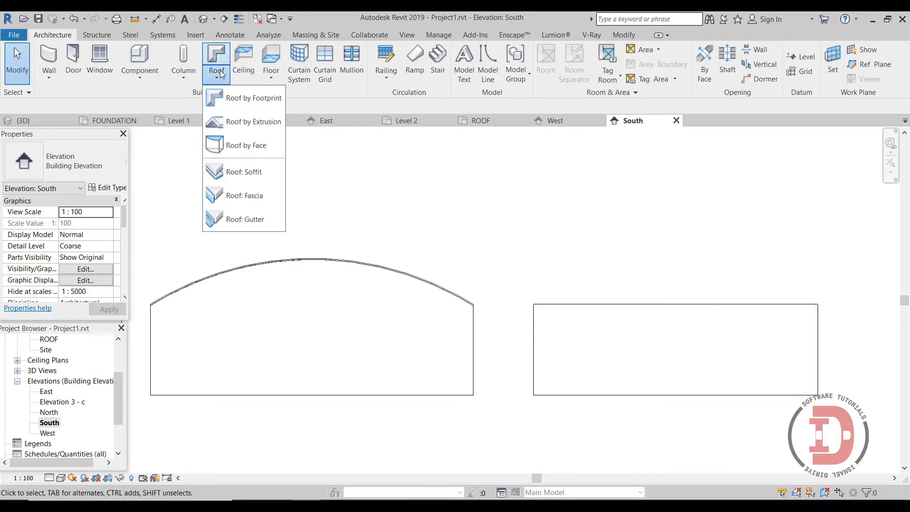
click(243, 121)
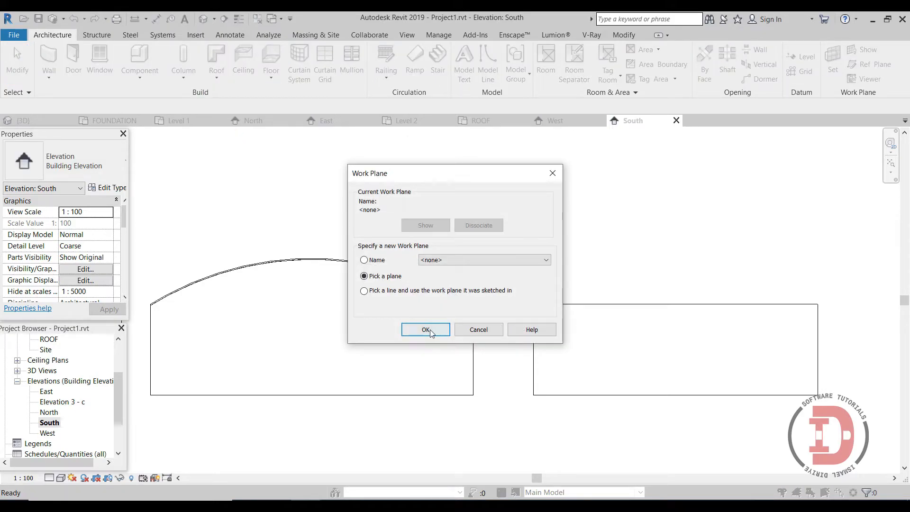
click(426, 330)
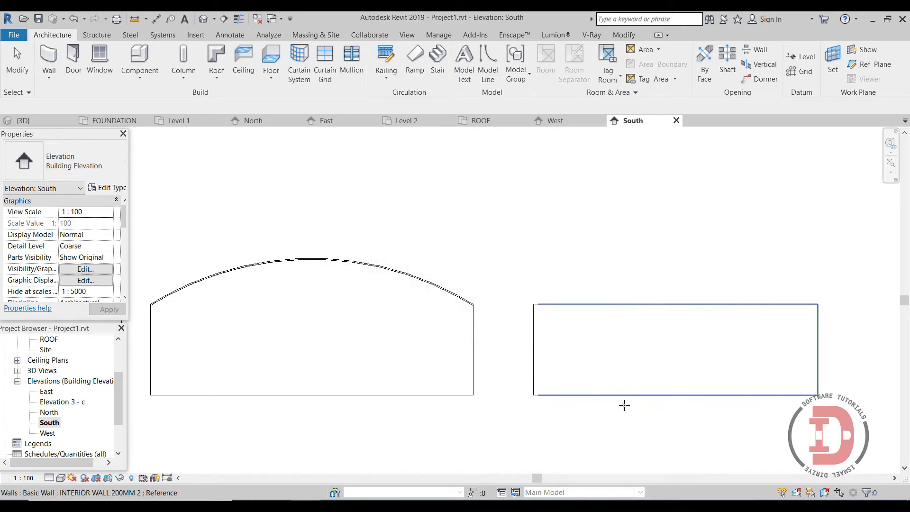
click(697, 307)
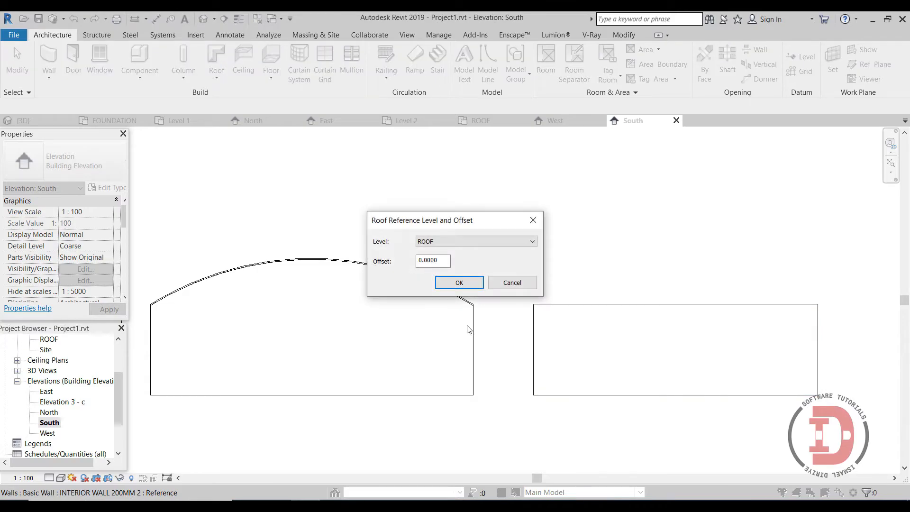
Step: Set the roof's reference level to Level 2 with a 0.3 offset
click(442, 244)
click(442, 263)
double_click(442, 261)
click(464, 286)
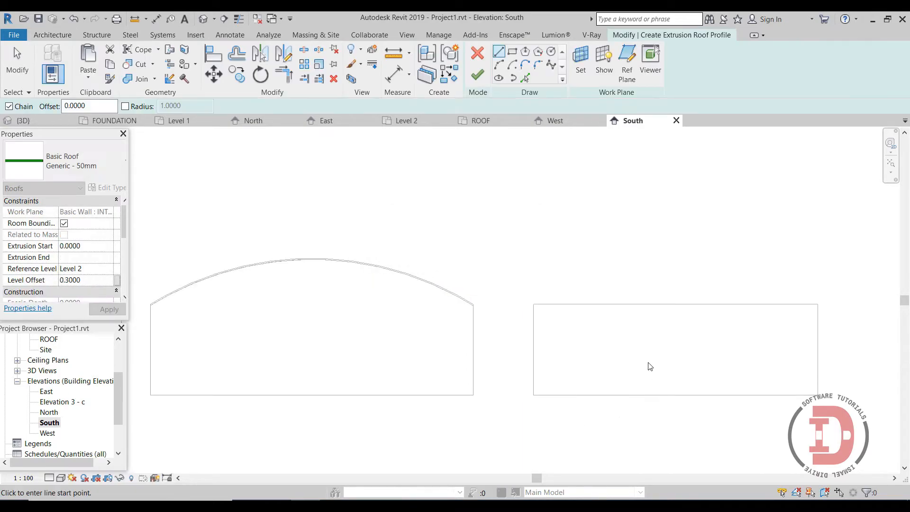
Step: Sketch a wavy five-point spline profile above the rectangular building, overhanging both ends, and finish the extruded roof
scroll(626, 246, down, 1)
middle_drag(626, 246, 464, 205)
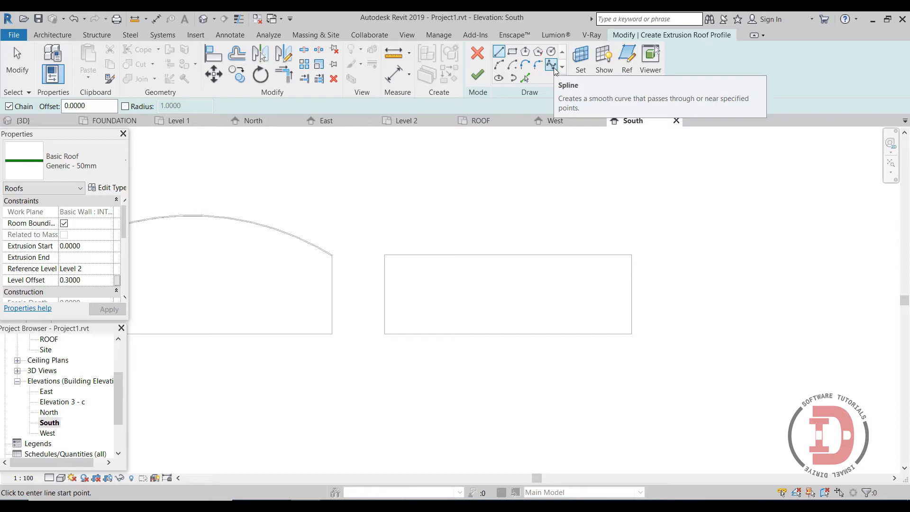
click(551, 65)
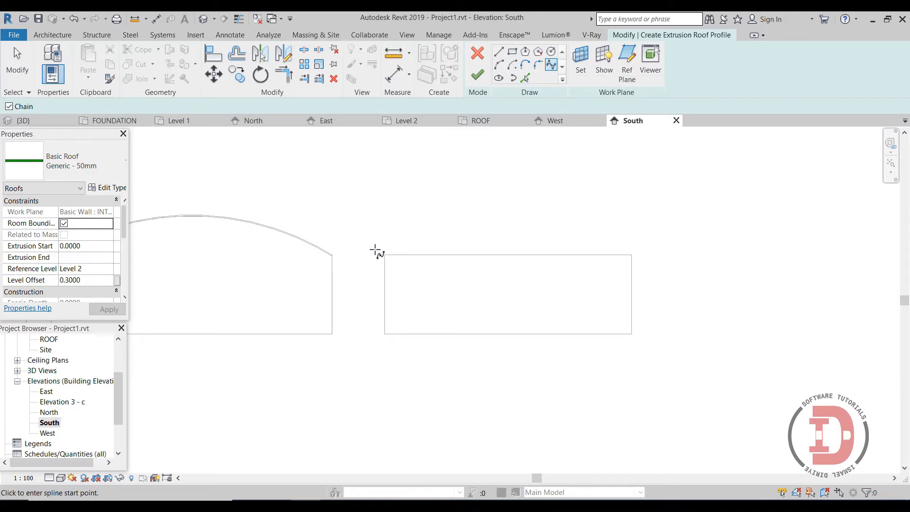
click(379, 241)
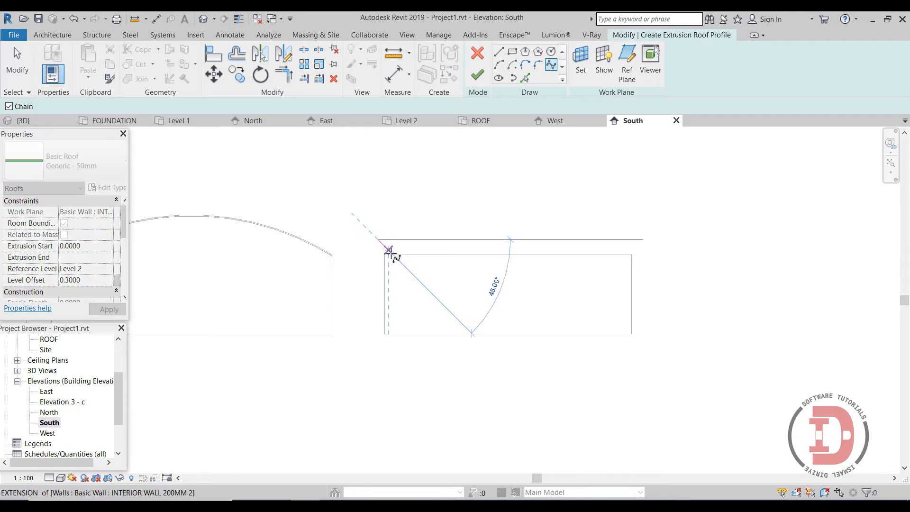
click(402, 264)
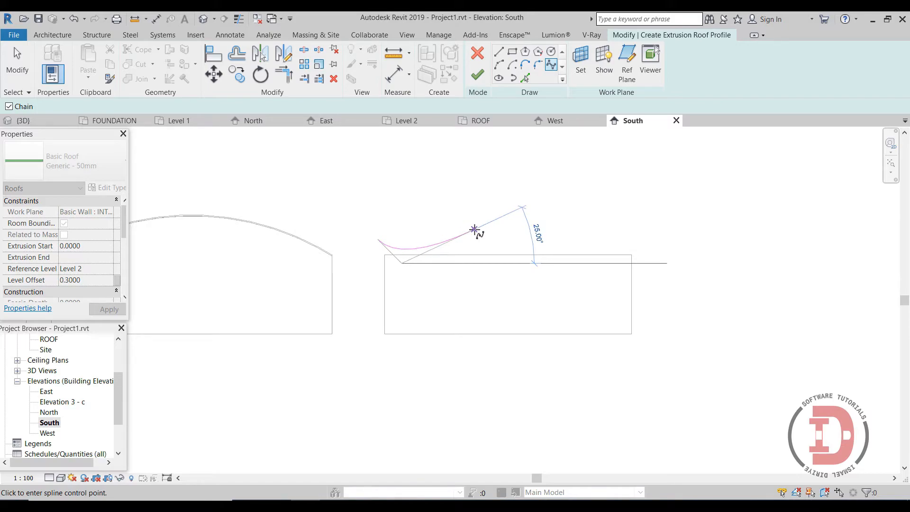
click(480, 227)
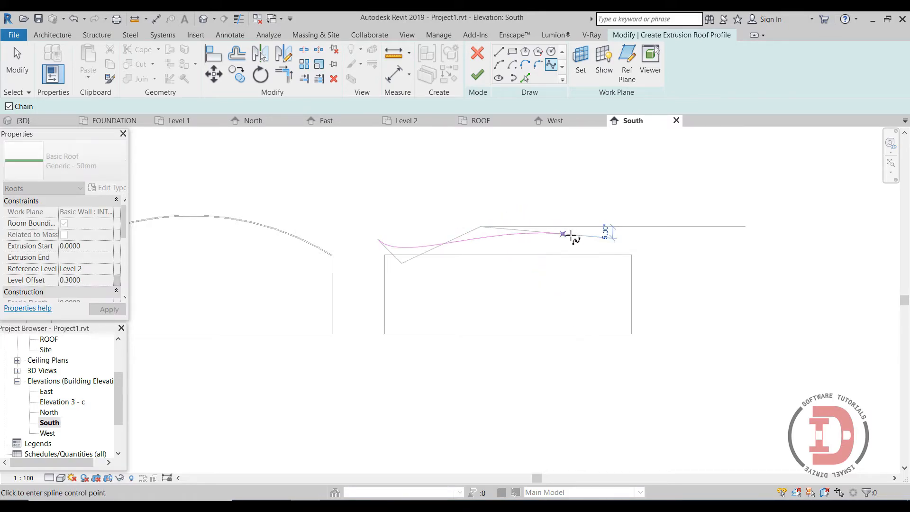
click(607, 226)
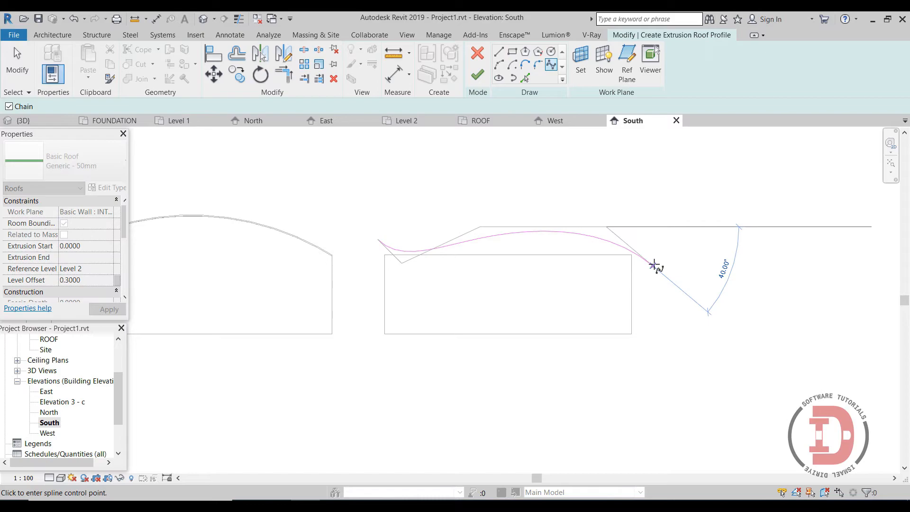
click(654, 266)
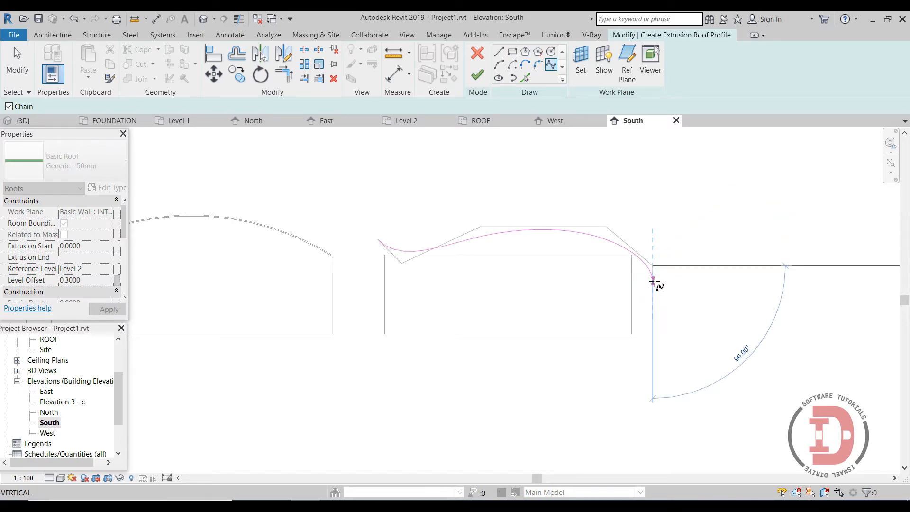
click(18, 61)
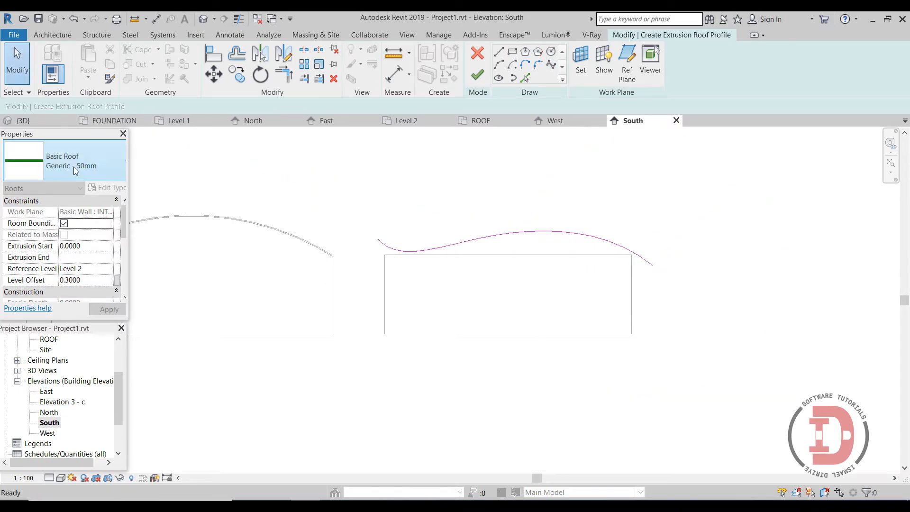
click(478, 266)
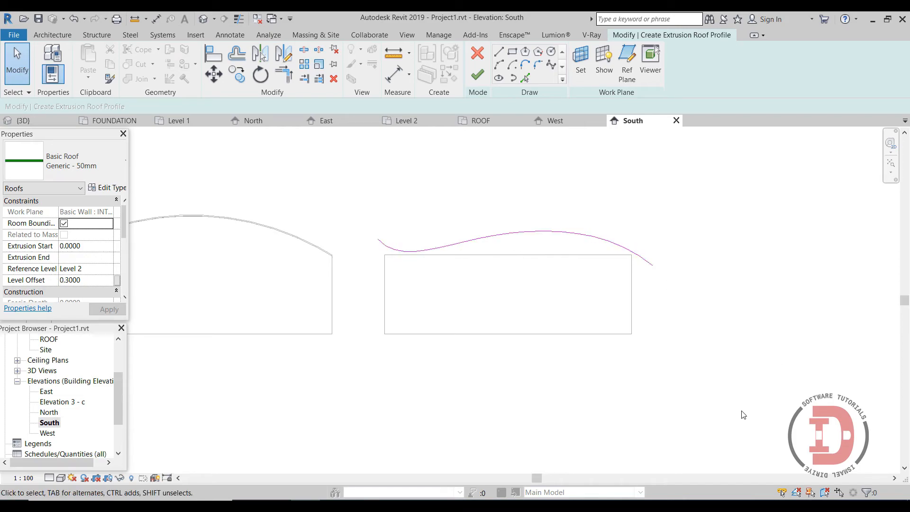
click(485, 78)
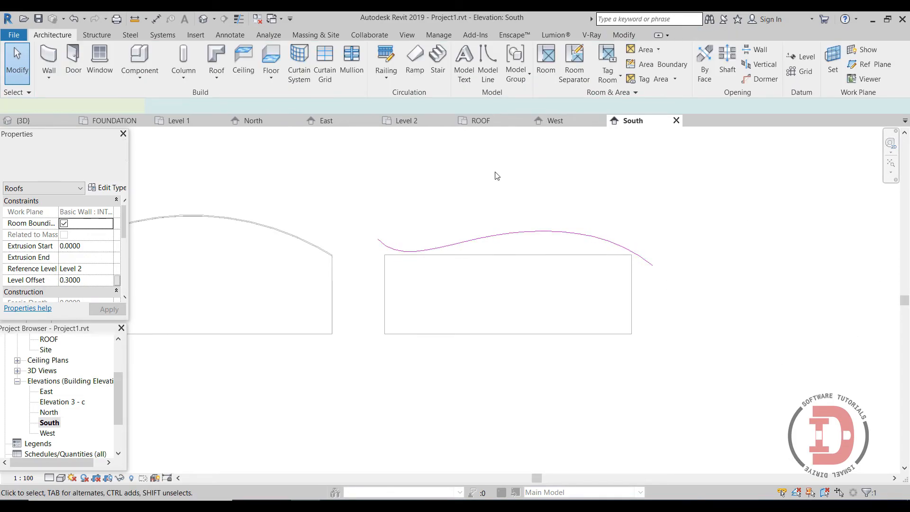
click(715, 315)
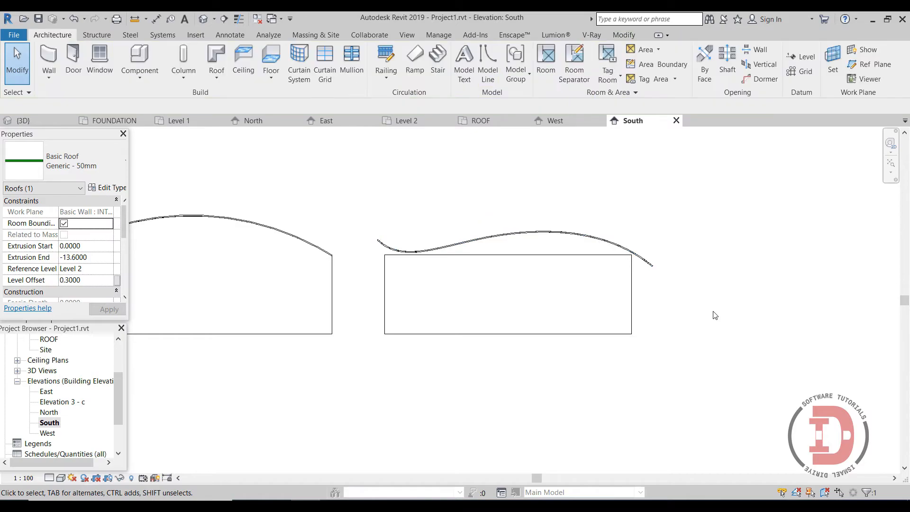
Step: In the 3D view, shorten the wavy roof's extrusion from its far end to roughly the building's depth
click(204, 20)
scroll(573, 399, down, 3)
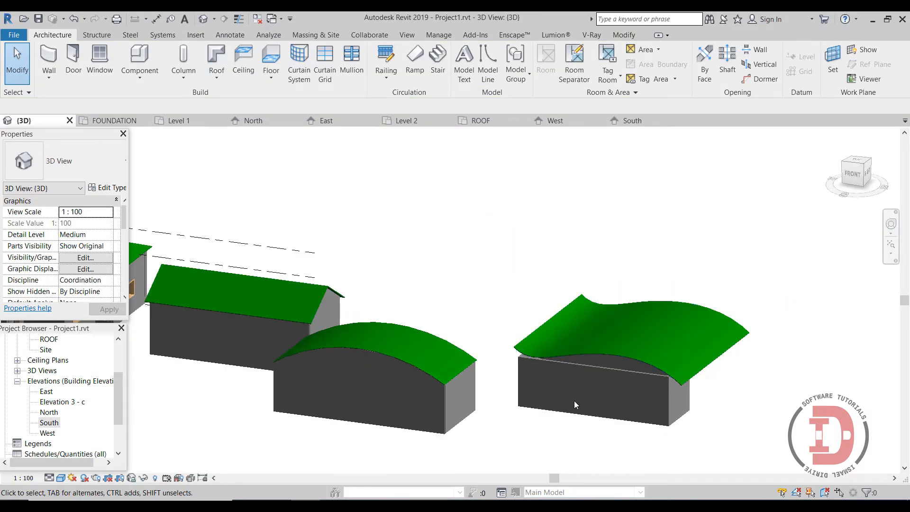
click(637, 376)
drag(638, 340, 528, 460)
click(747, 412)
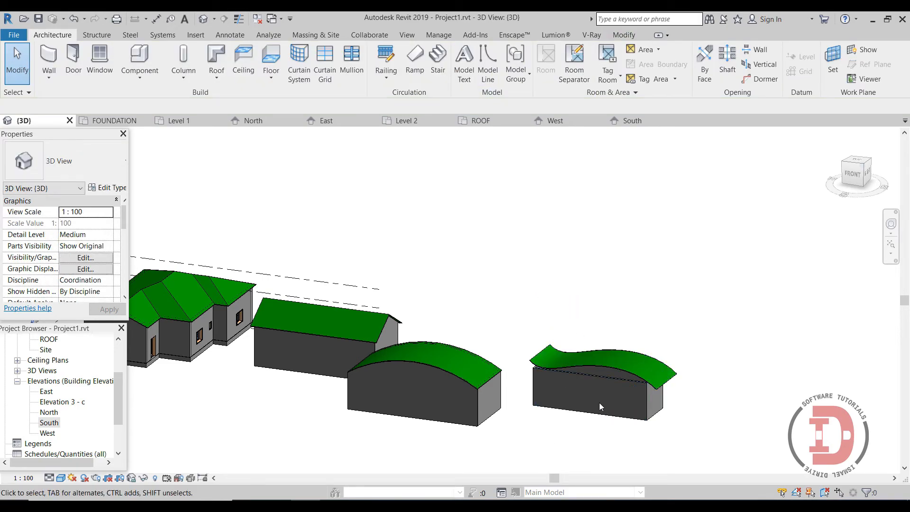
Step: Attach the top of the building's front long wall to the wavy roof
scroll(599, 406, up, 5)
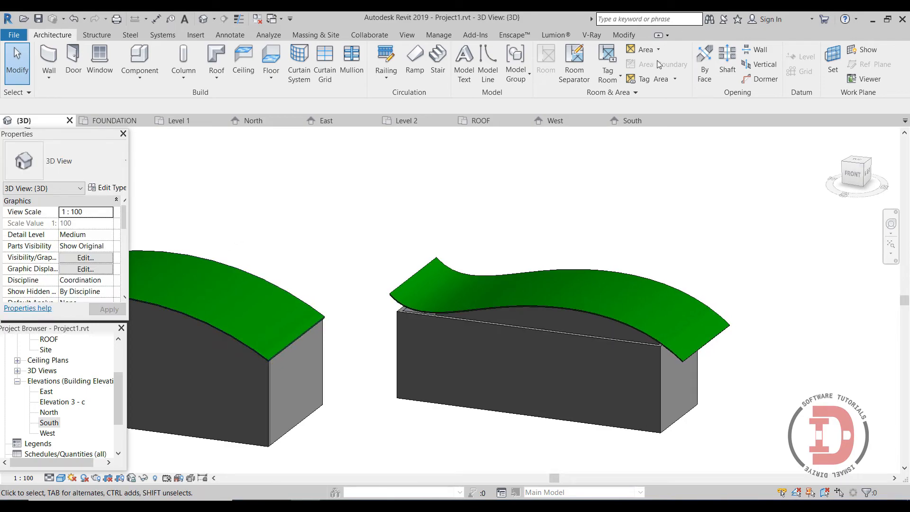
click(547, 331)
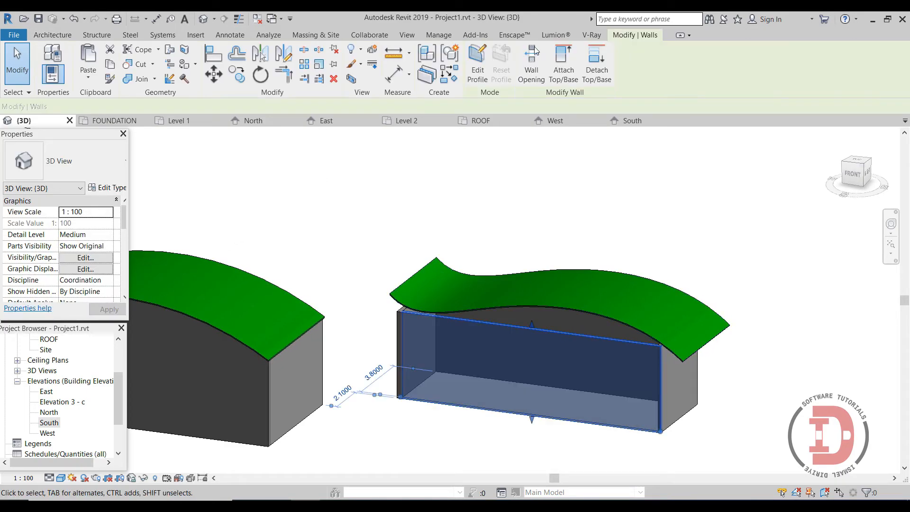
click(567, 82)
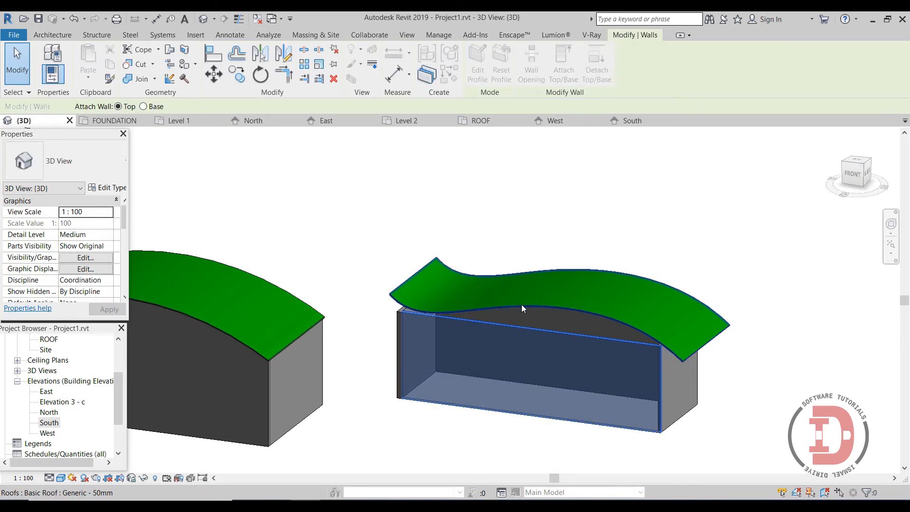
click(521, 305)
click(566, 370)
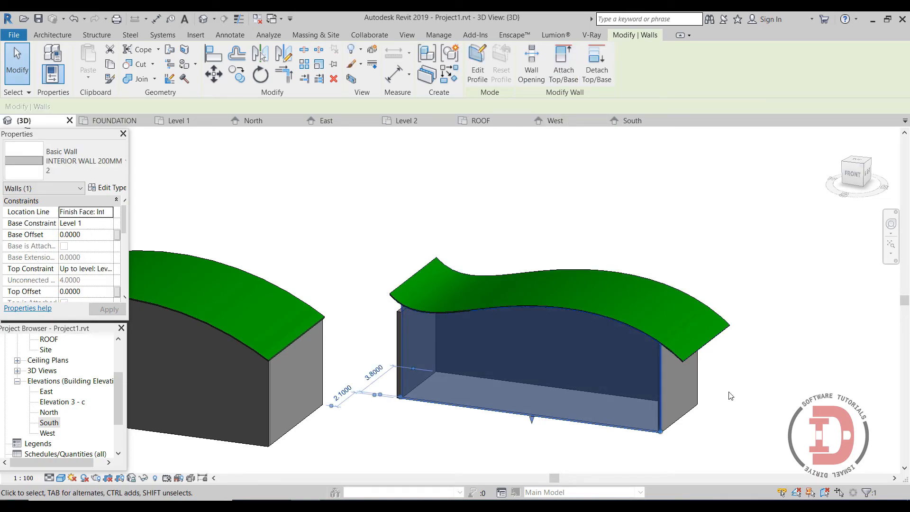
Step: Attach the top of the building's rear long wall to the wavy roof and clear the selection
scroll(734, 404, down, 3)
shift+middle_drag(758, 381, 610, 390)
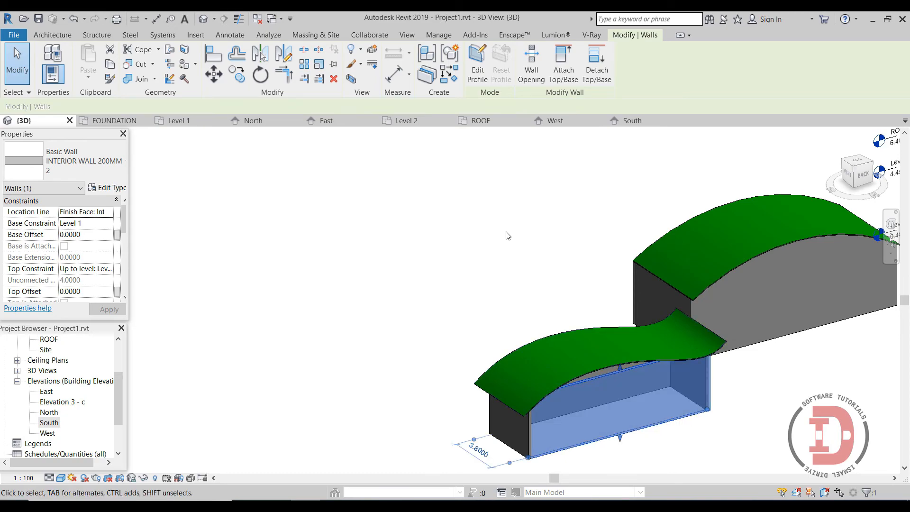
click(567, 84)
click(596, 368)
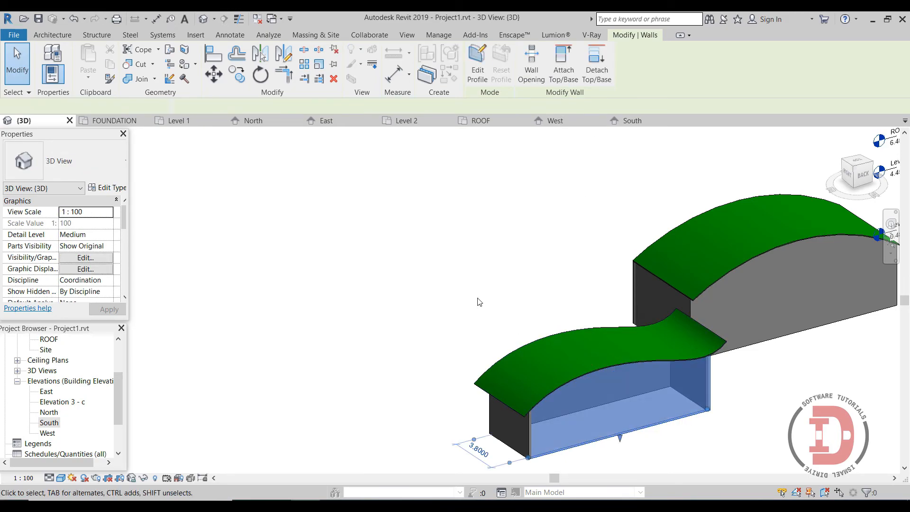
click(464, 298)
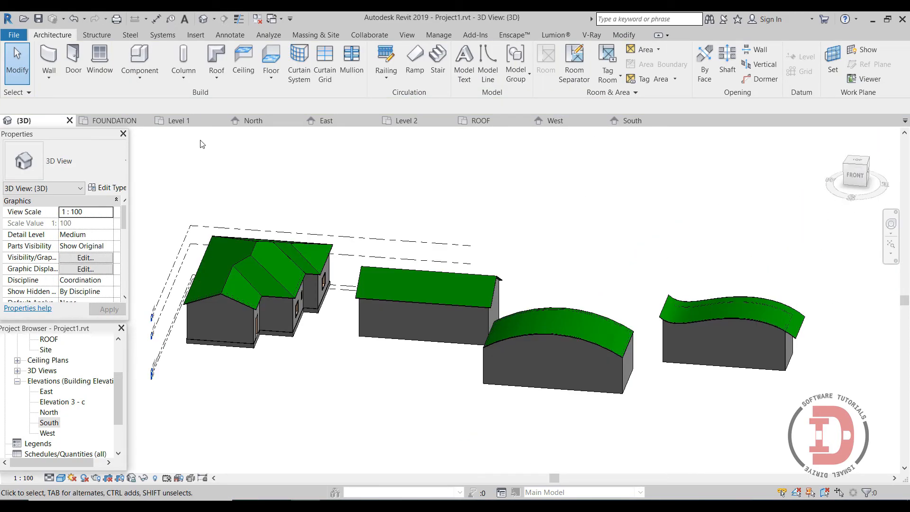
click(220, 81)
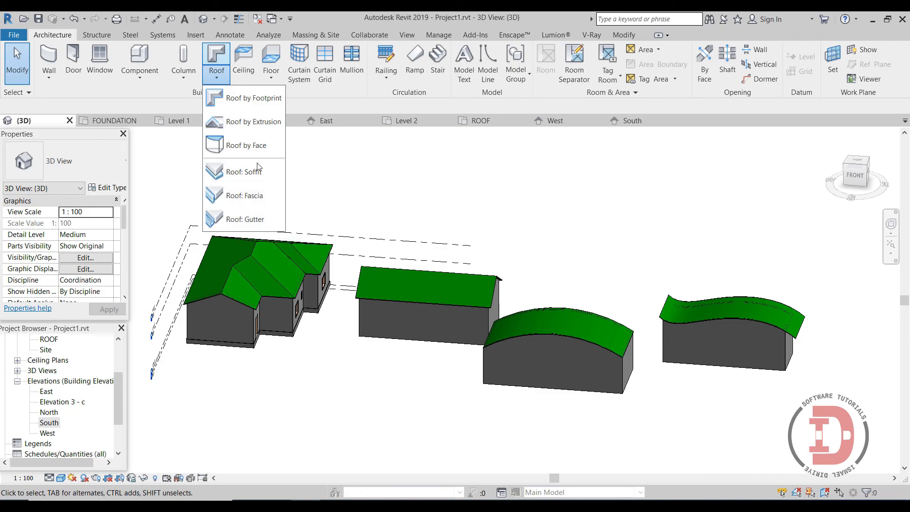
click(338, 177)
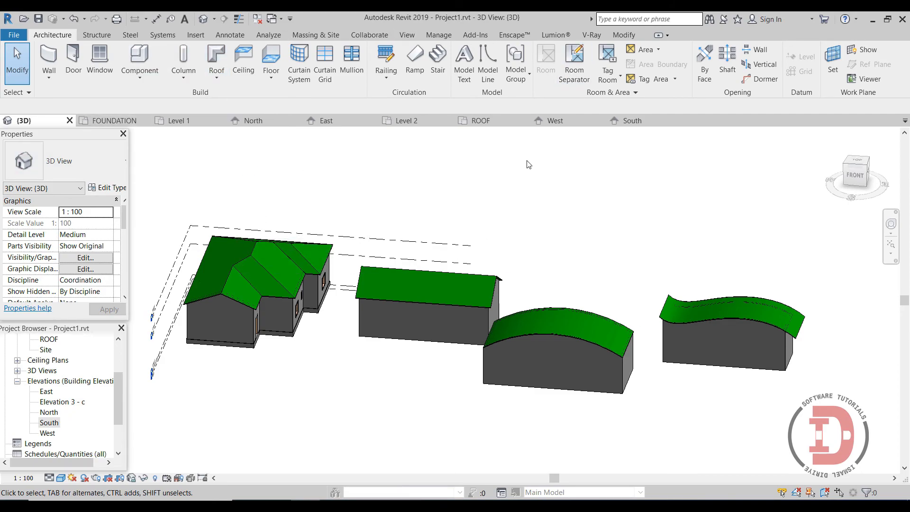